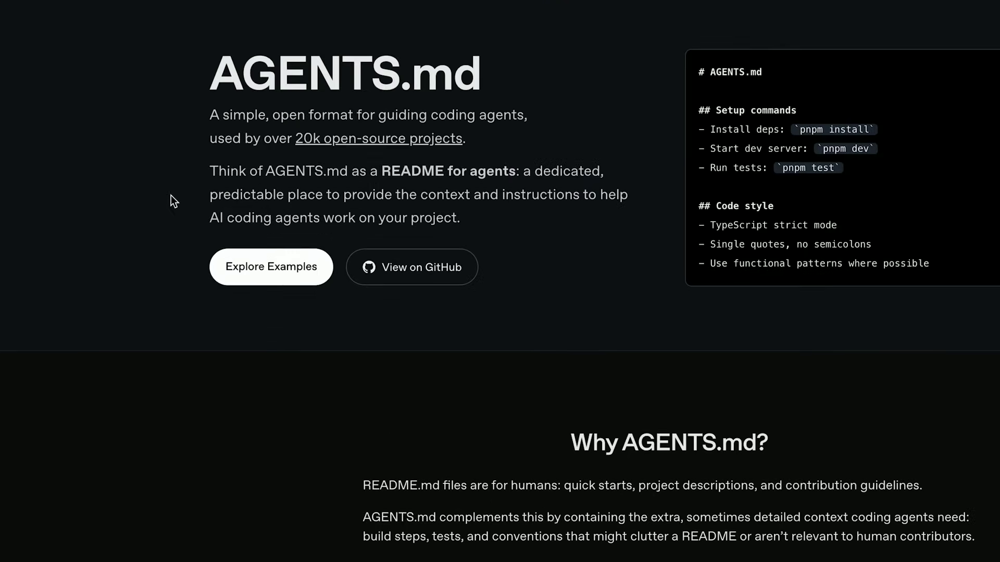
# Paste the Creator Magic song prompt to generate the 30-second track, then play it
pyautogui.moveTo(208, 73); pyautogui.dragTo(430, 65)
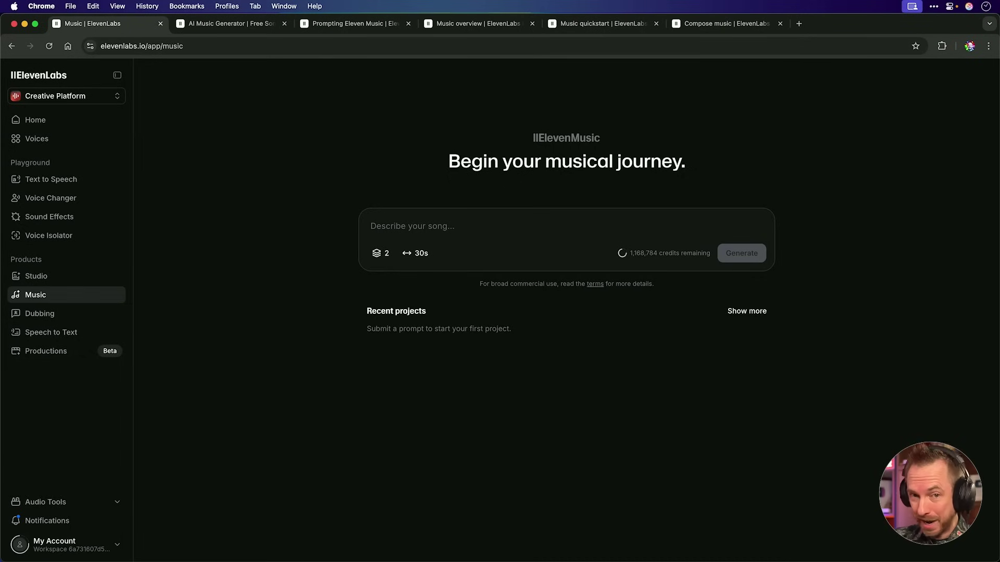
pyautogui.write('Create a happy, upbeat EDM song that sings Creator Magic.')
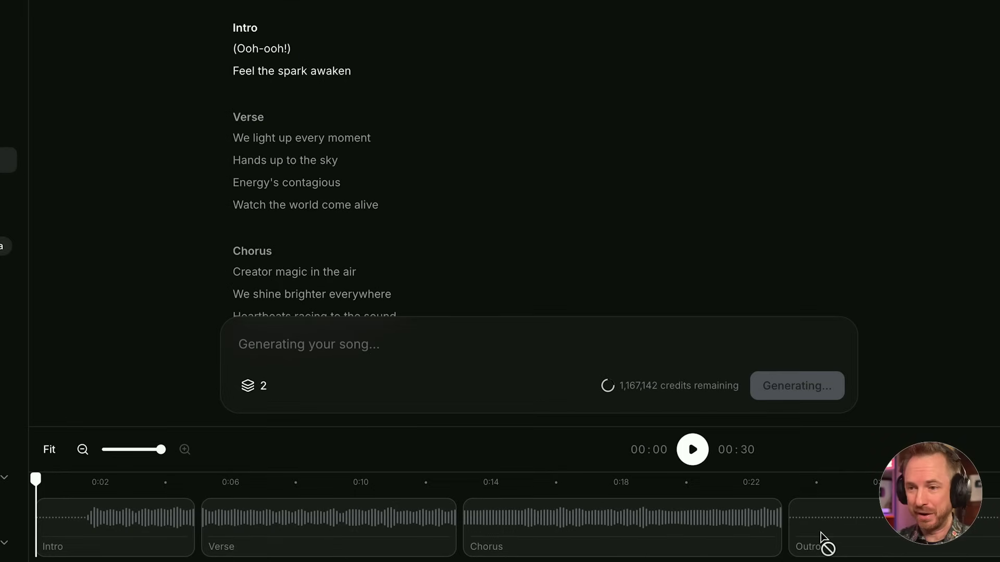
pyautogui.click(691, 449)
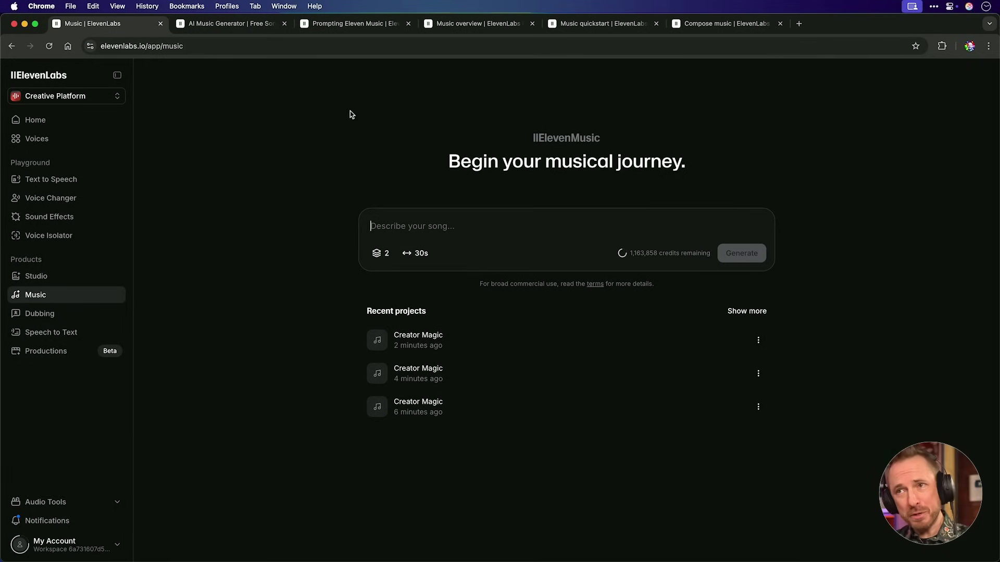
# Open the Eleven Music product page and review the 'Make the perfect song' heading and Broad Commercial Use feature
pyautogui.click(261, 25)
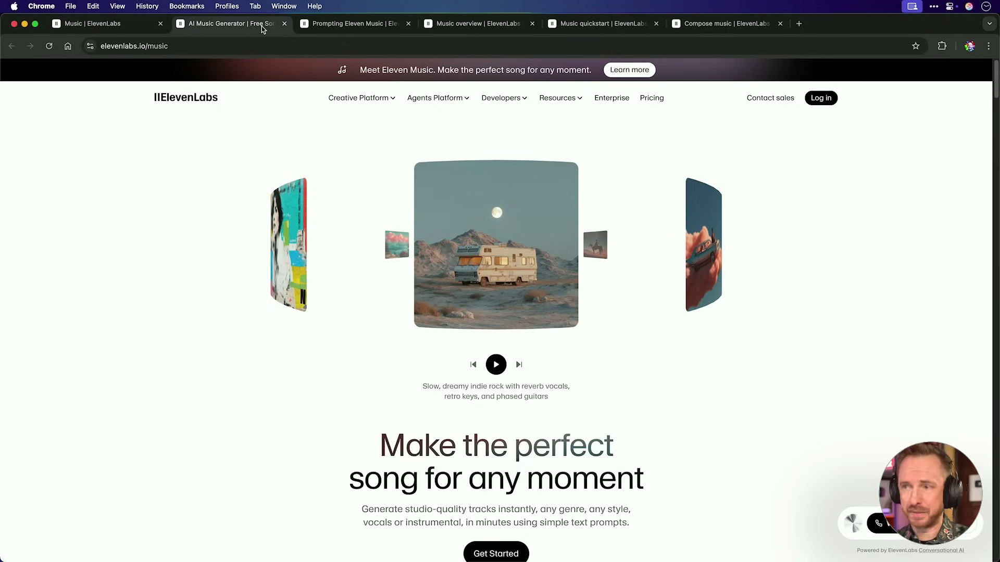
pyautogui.moveTo(379, 441); pyautogui.dragTo(675, 485)
pyautogui.click(671, 484)
pyautogui.scroll(-10, 670, 482)
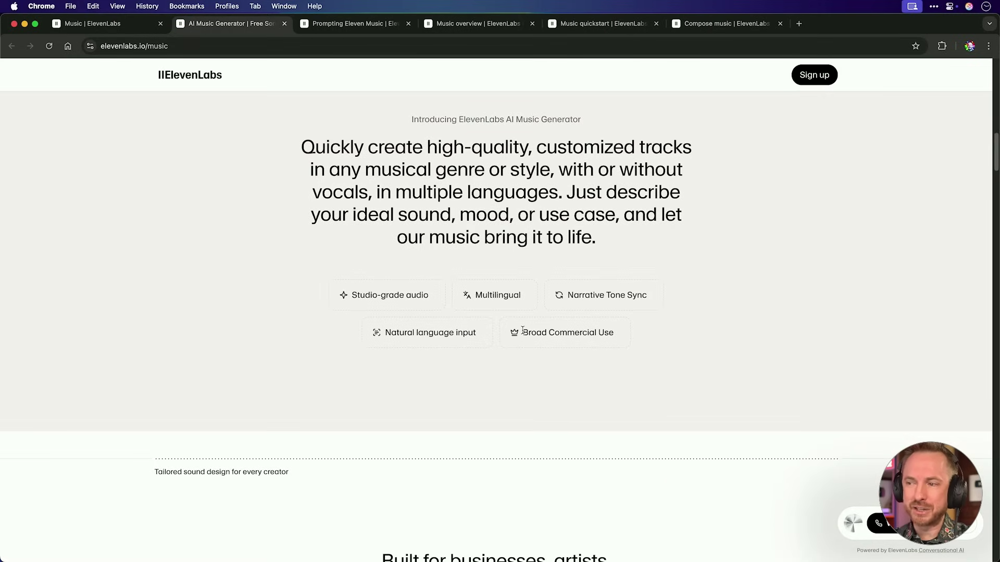
pyautogui.moveTo(522, 330); pyautogui.dragTo(623, 340)
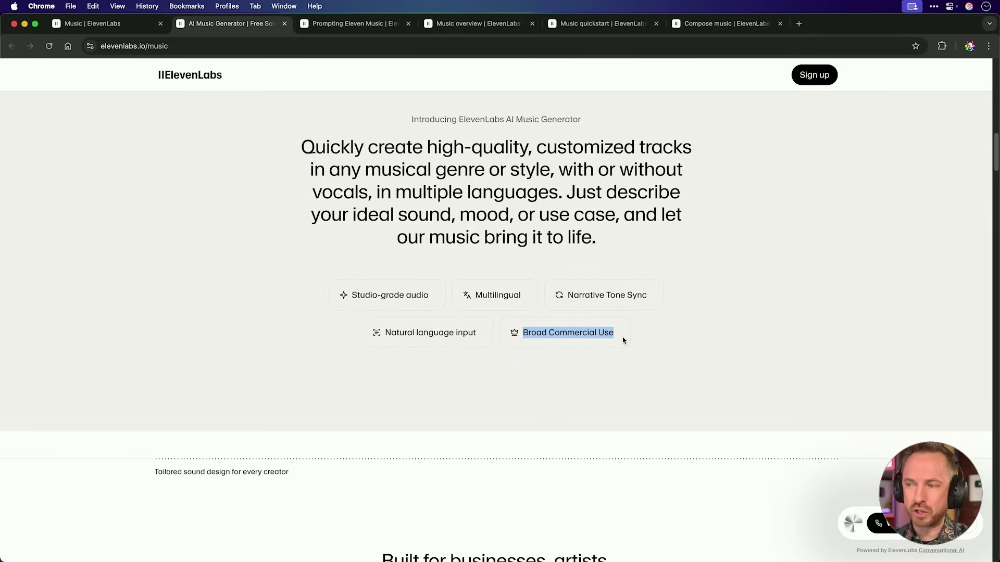
pyautogui.click(645, 358)
# Scroll down to the /music/compose code sample and select its lines
pyautogui.scroll(-15, 645, 358)
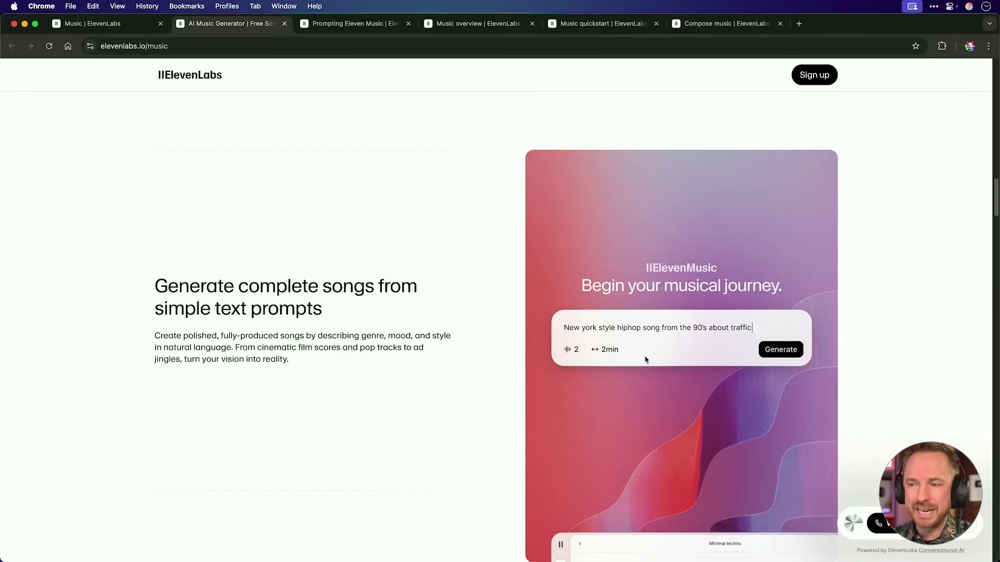
pyautogui.scroll(-20, 644, 359)
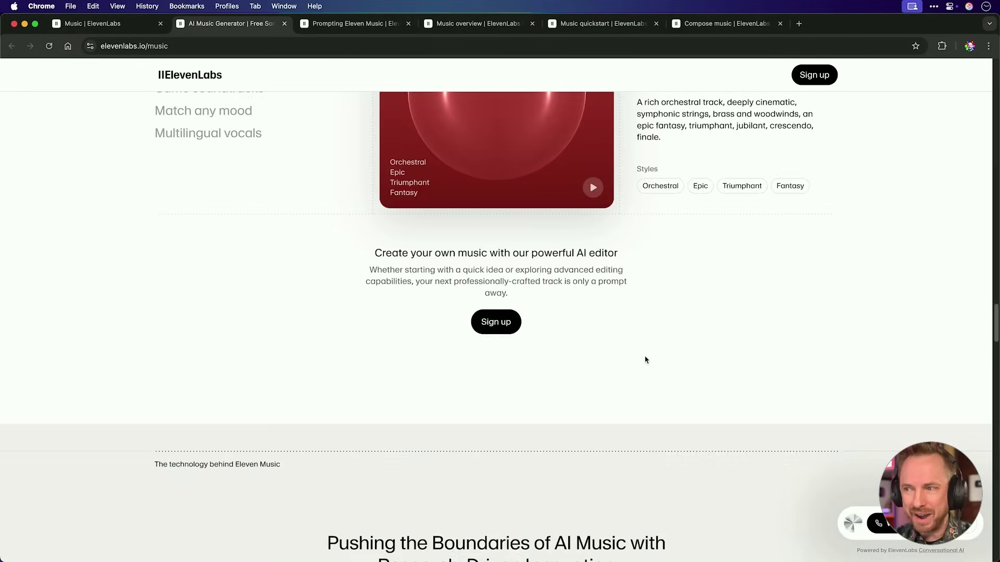
pyautogui.scroll(-5, 645, 360)
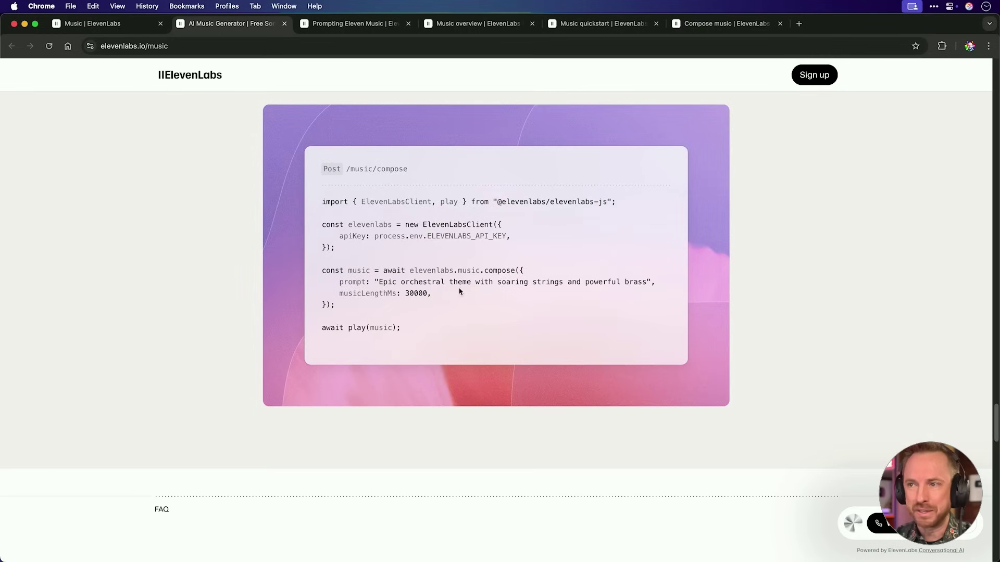
pyautogui.moveTo(303, 197); pyautogui.dragTo(453, 319)
pyautogui.click(462, 339)
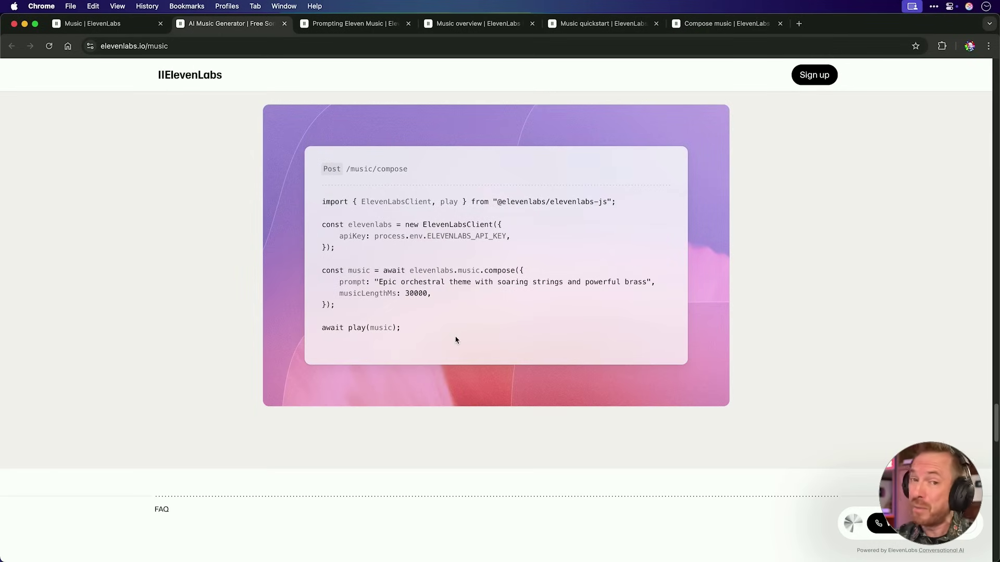
# Browse the Prompting Eleven Music guide, then the Music overview, quickstart and Compose music reference
pyautogui.hotkey('ctrl', 'Tab')
pyautogui.moveTo(288, 168); pyautogui.dragTo(562, 173)
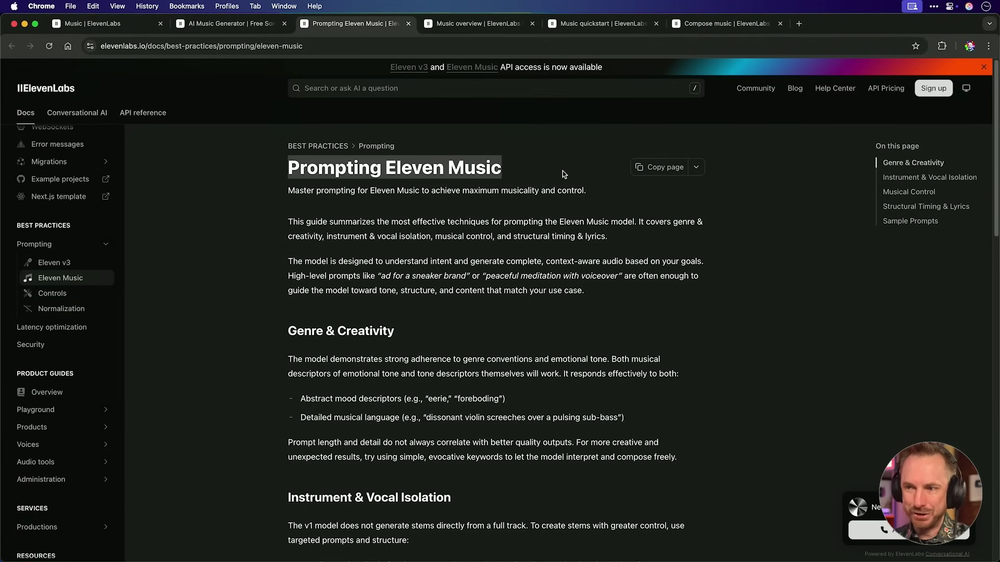
pyautogui.scroll(-15, 562, 170)
pyautogui.click(476, 30)
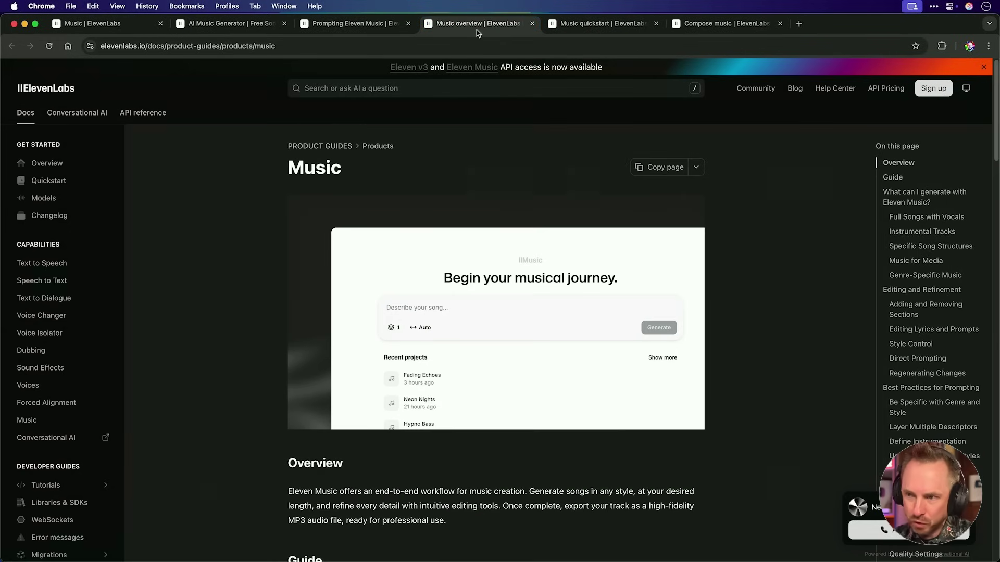
pyautogui.click(586, 26)
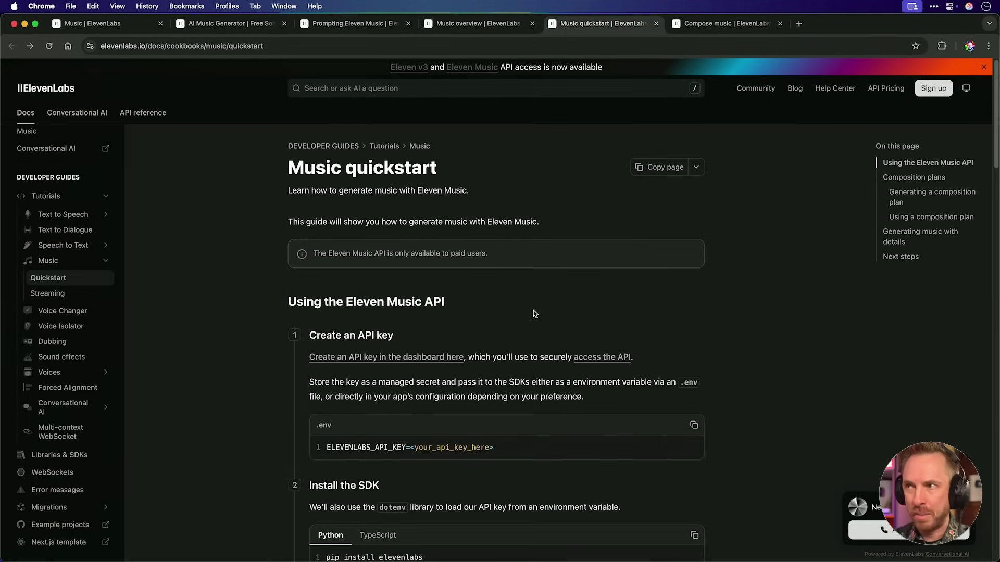
pyautogui.click(705, 25)
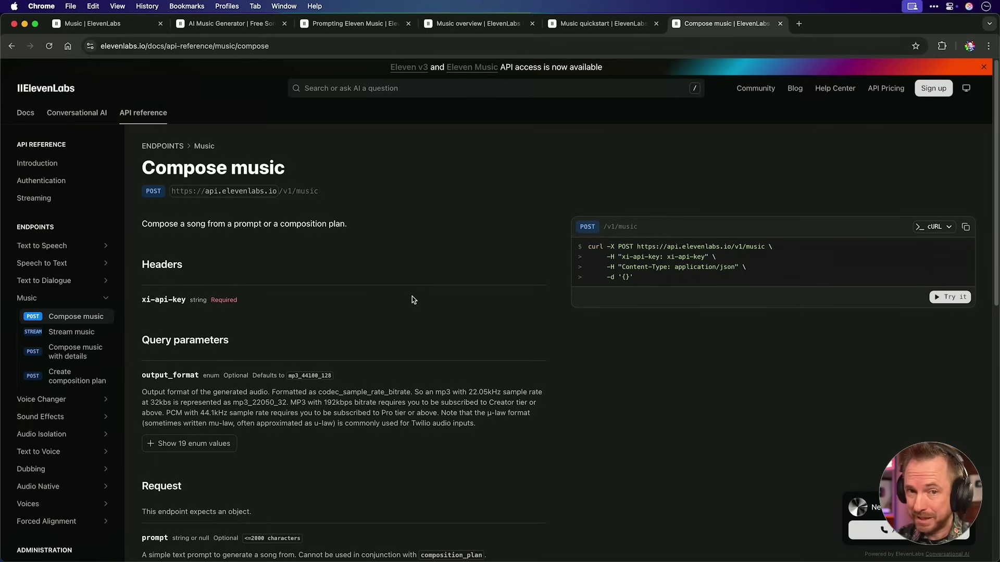
# Append .md to the Compose music URL to load the compose.md markdown page
pyautogui.click(287, 51)
pyautogui.press('Right')
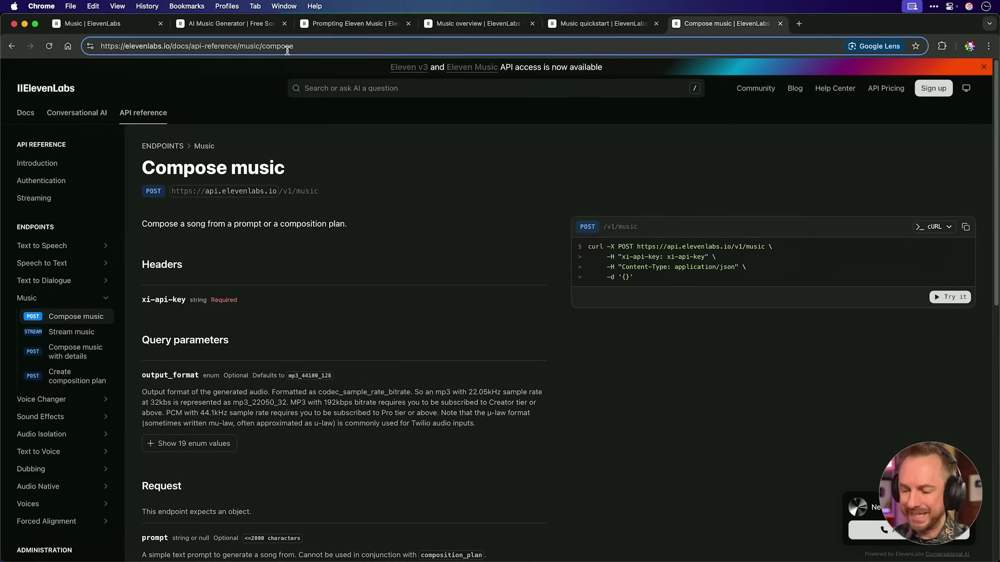
pyautogui.write('.md')
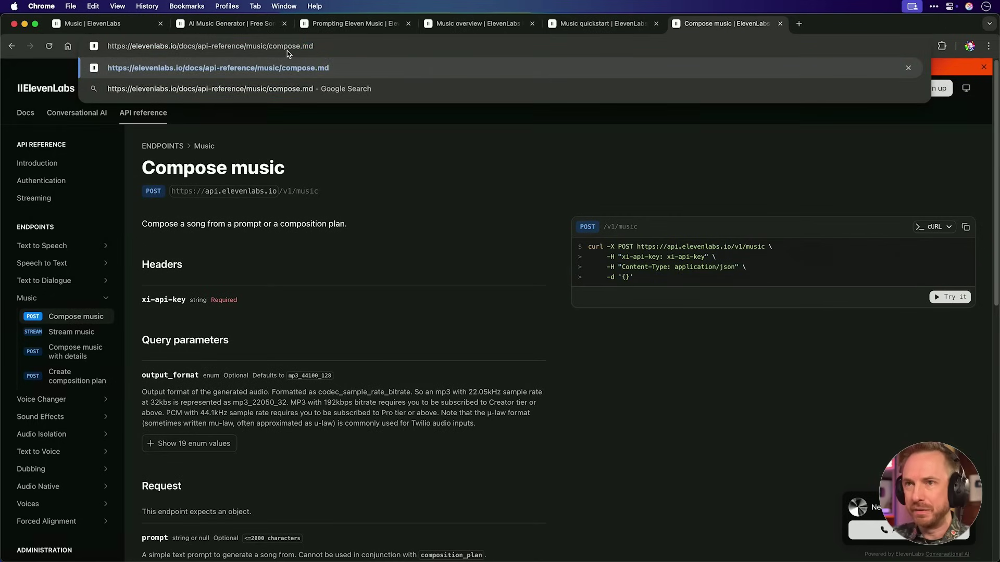
pyautogui.press('Return')
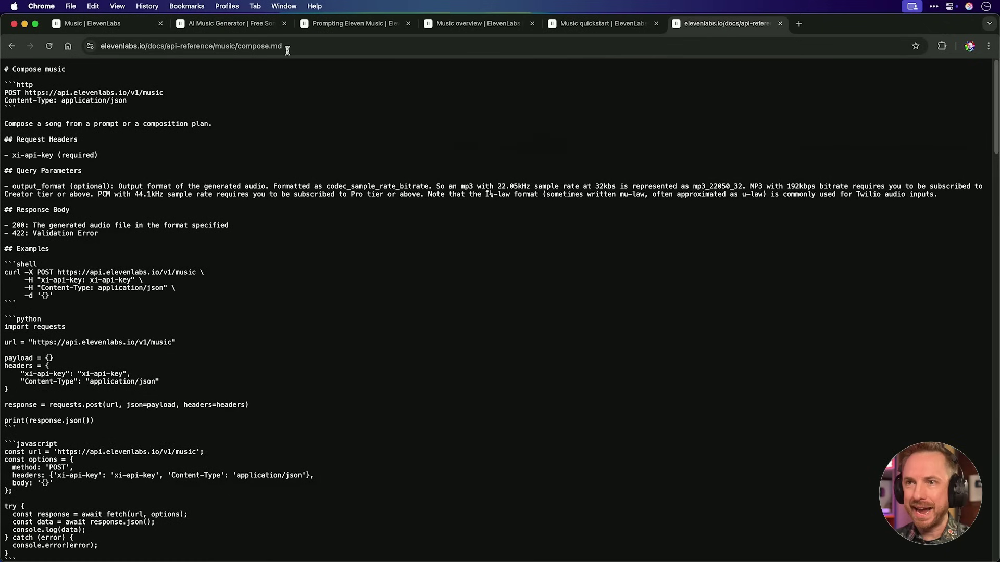
pyautogui.scroll(-20, 291, 126)
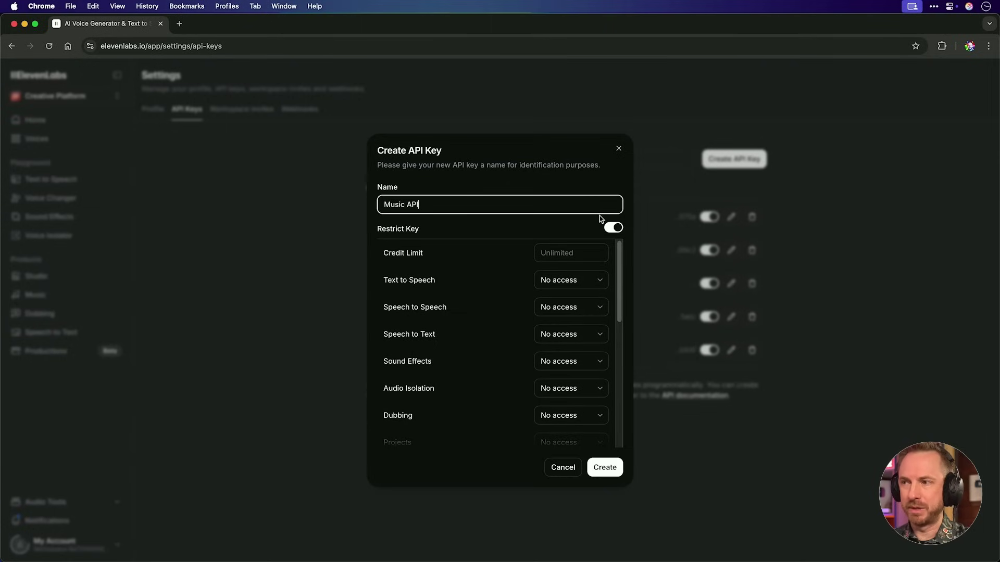
# Switch off Restrict Key for the new Music API key
pyautogui.click(612, 226)
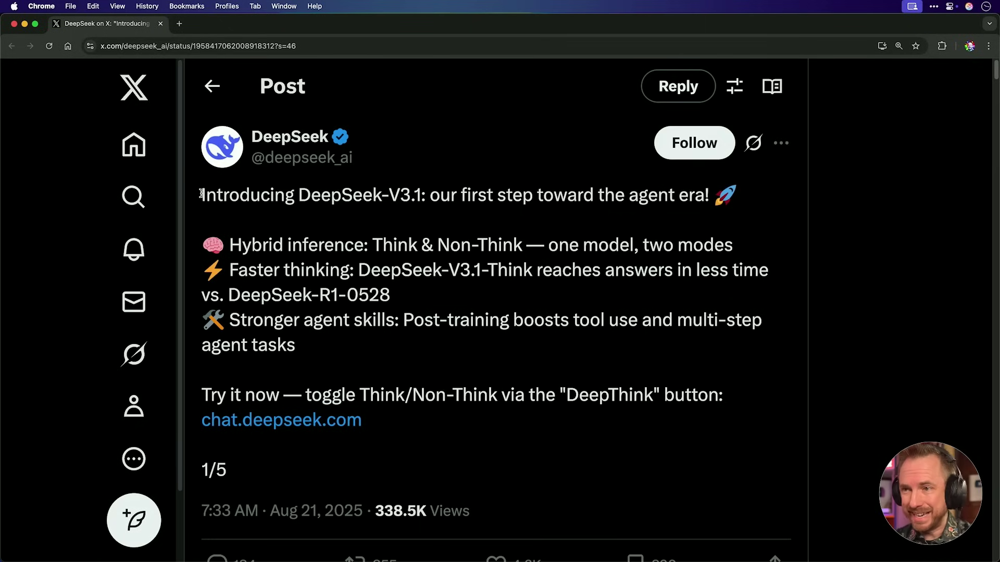
pyautogui.moveTo(201, 194); pyautogui.dragTo(418, 202)
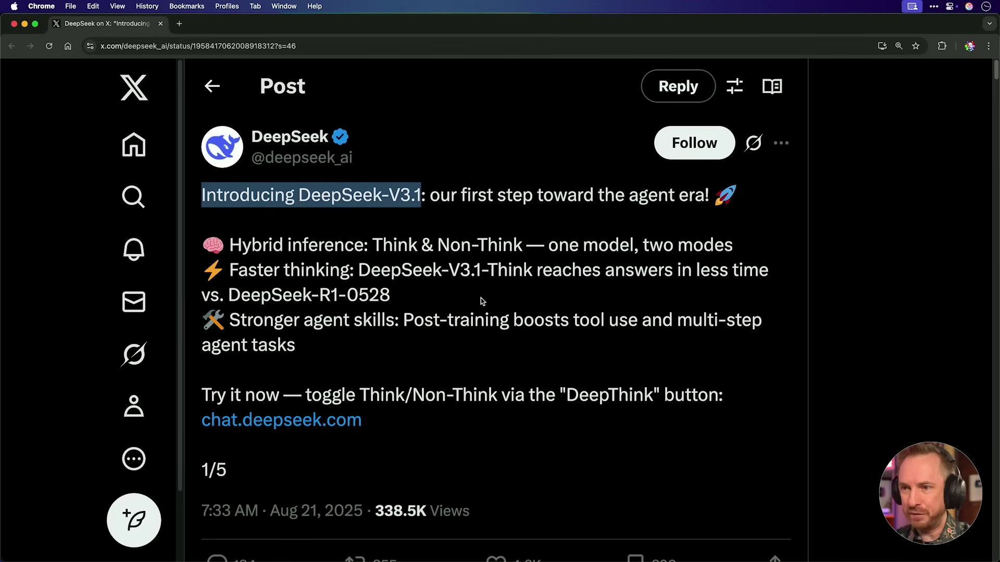
pyautogui.scroll(-15, 425, 323)
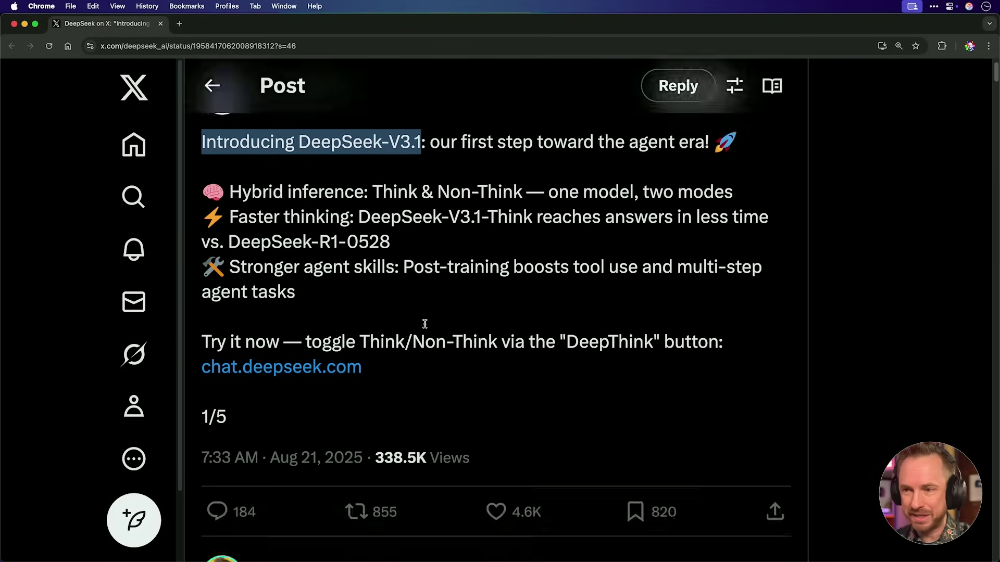
pyautogui.scroll(-7, 425, 327)
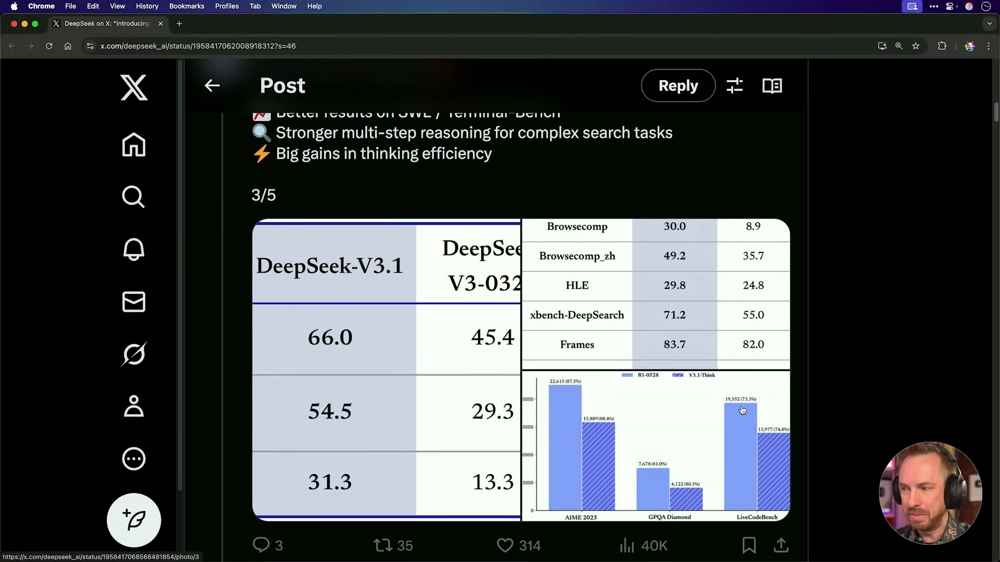
pyautogui.scroll(-9, 742, 409)
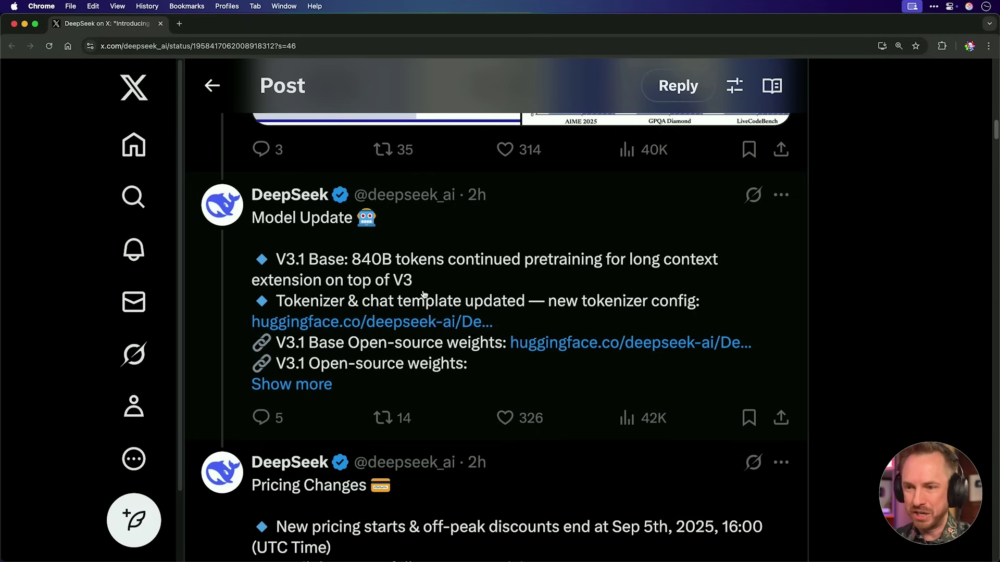
pyautogui.scroll(-8, 424, 294)
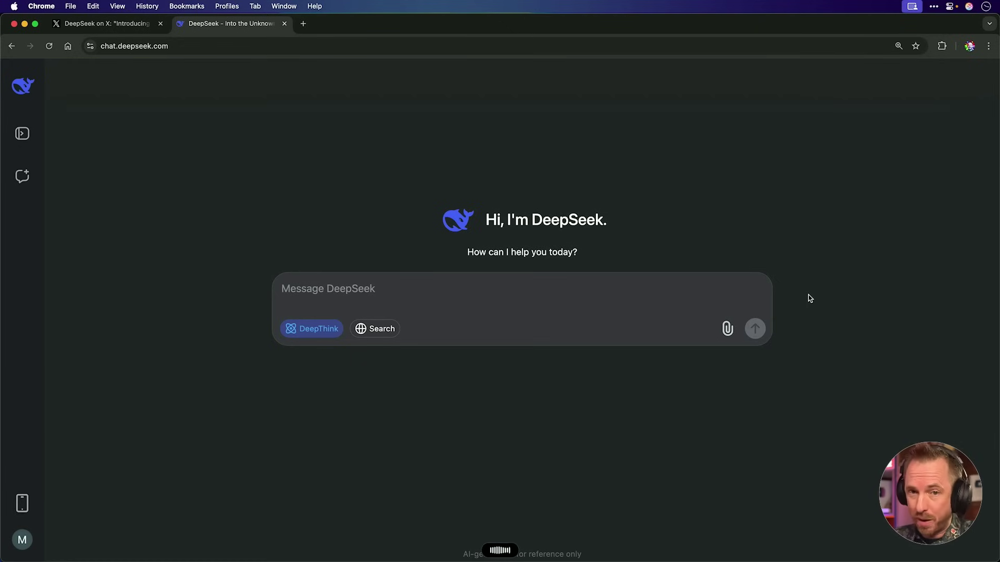
# Send DeepSeek the jingle-app request with the Compose music API docs pasted below it
pyautogui.write('Make me a very simple web app that uses the Eleven Music API to generate a short jingle with a name or brand that I type into a box that\'s presented to me. When I click the "Create" button, it will make the jingle and show it on screen just like a Spotify track with a really nice animated waveform. When I click the play button to hear it, I can choose to download or delete my generated tracks.')
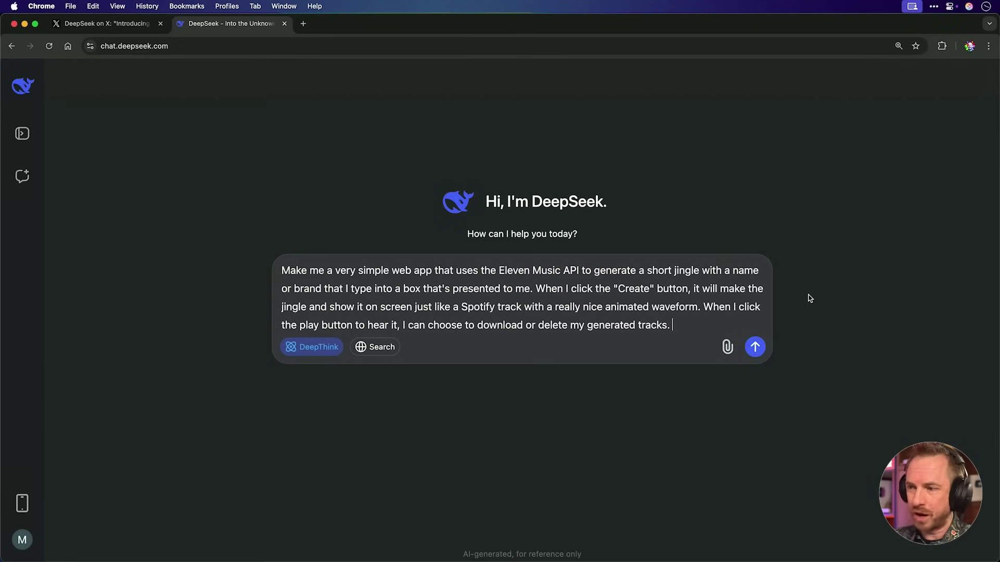
pyautogui.hotkey('shift', 'Return')
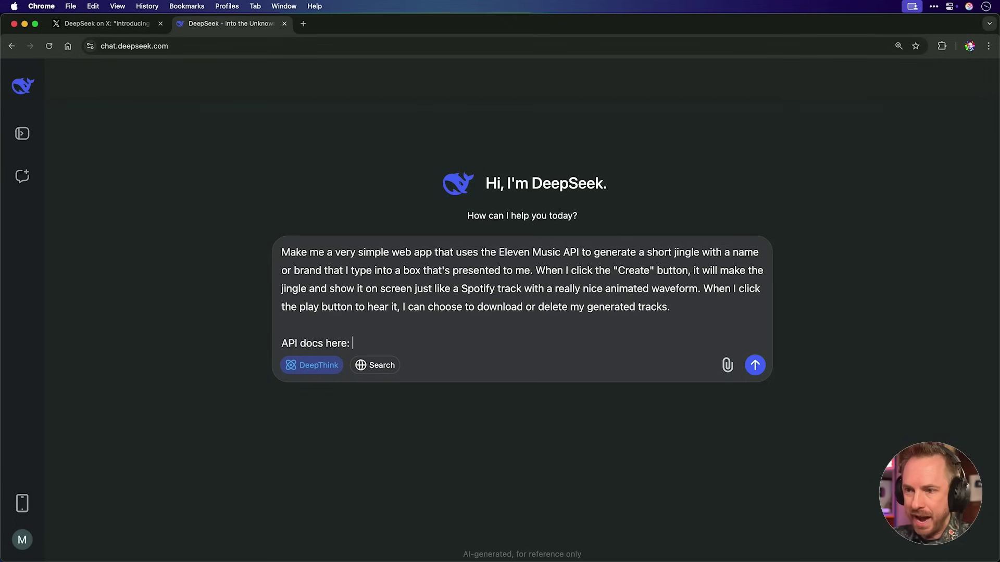
pyautogui.hotkey('shift', 'Return')
pyautogui.hotkey('shift', 'Return')
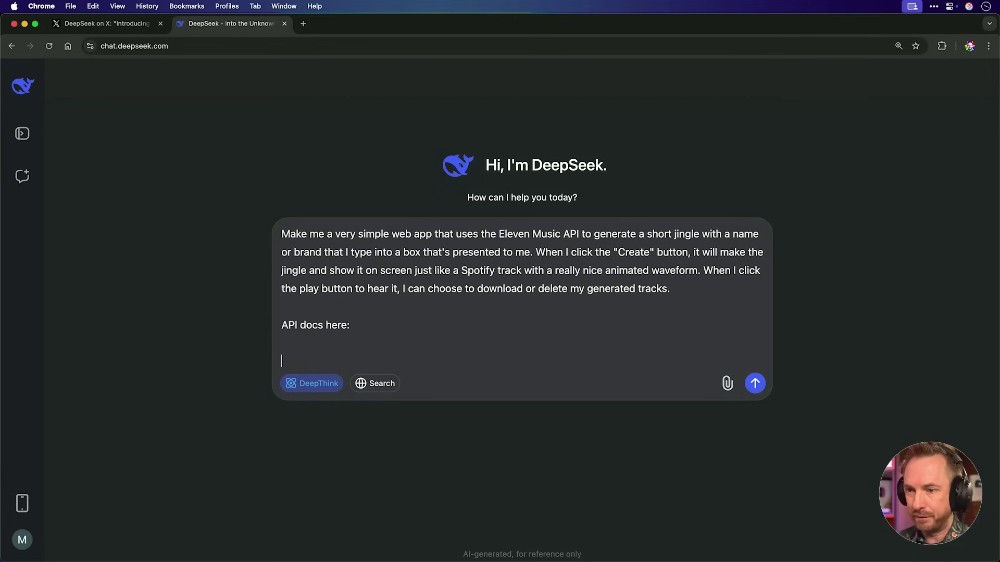
pyautogui.press('super+v')
pyautogui.press('Return')
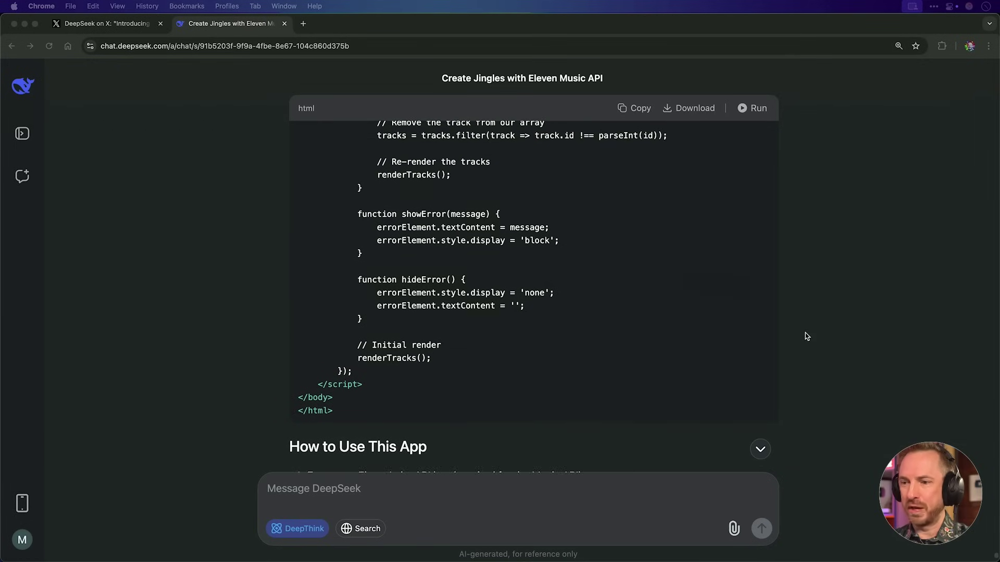
pyautogui.scroll(1, 805, 336)
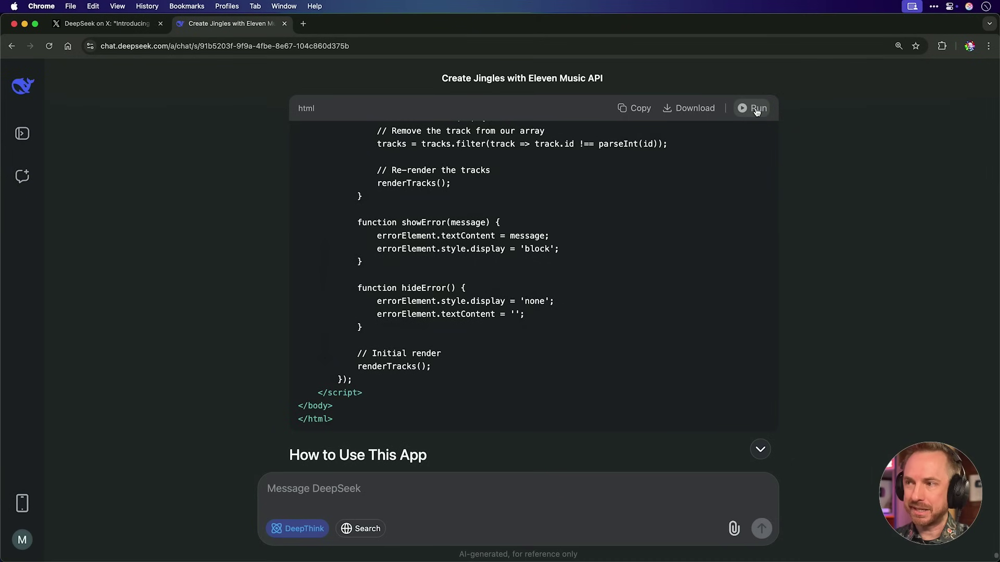
# Run the generated HTML app in preview and paste the ElevenLabs API key into it
pyautogui.click(756, 110)
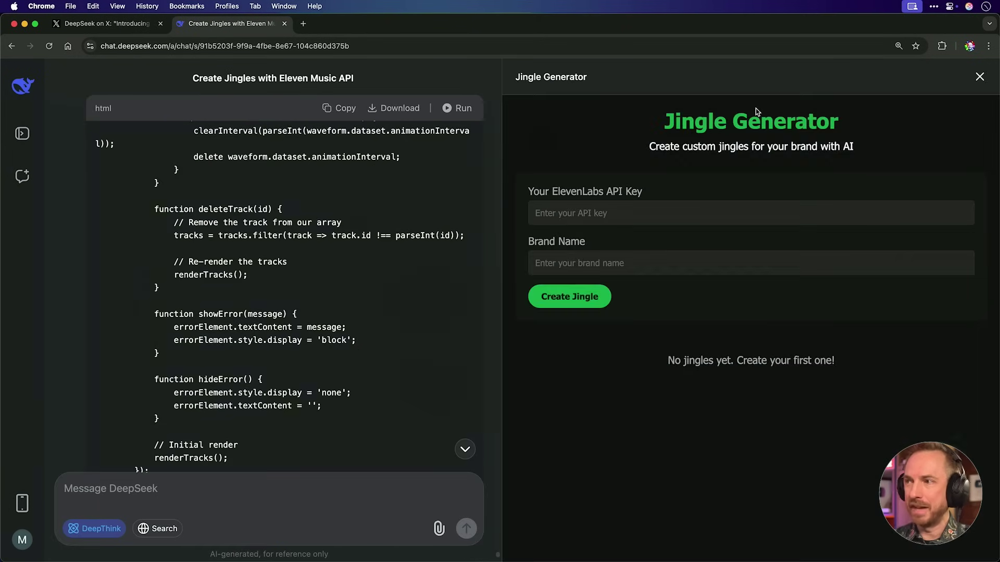
pyautogui.click(704, 225)
pyautogui.press('super+v')
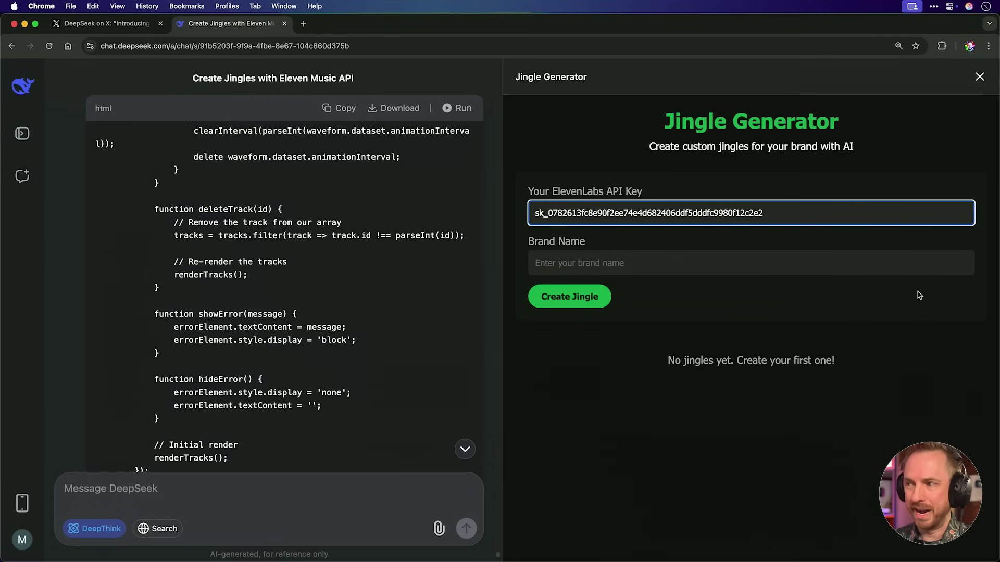
pyautogui.click(880, 261)
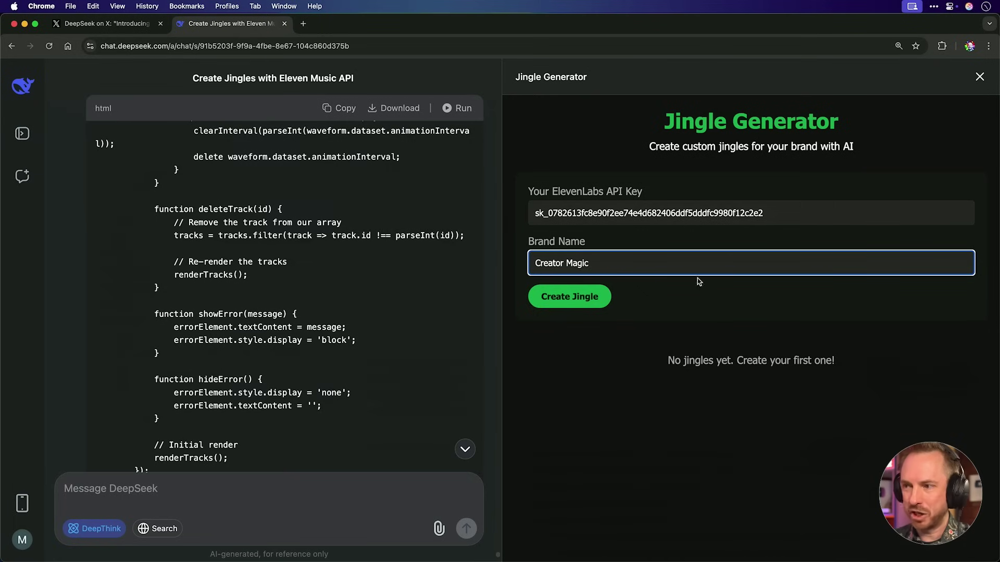
# Create a Creator Magic jingle, play it, and download it as Creator Magic-jingle.mp3
pyautogui.click(586, 298)
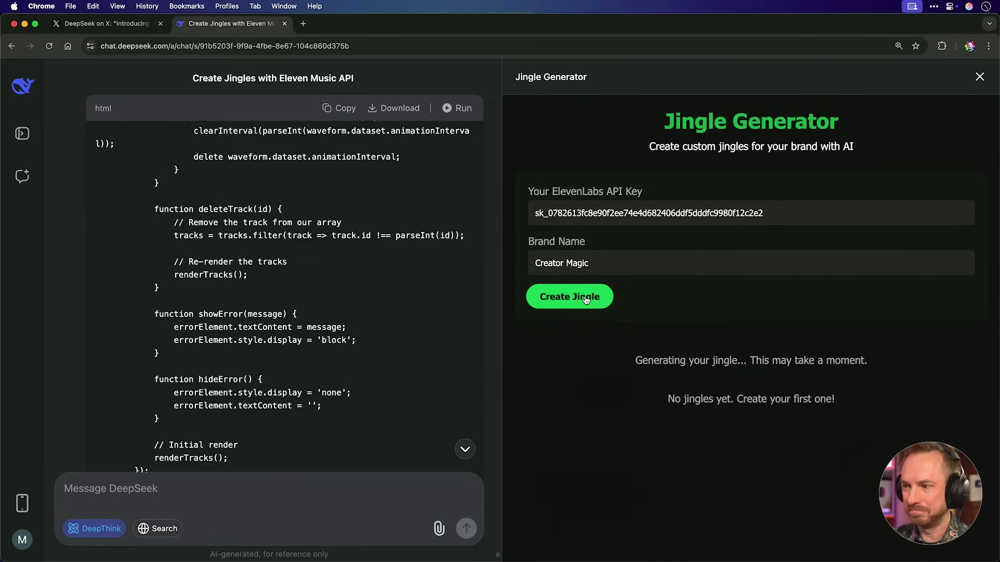
pyautogui.click(557, 460)
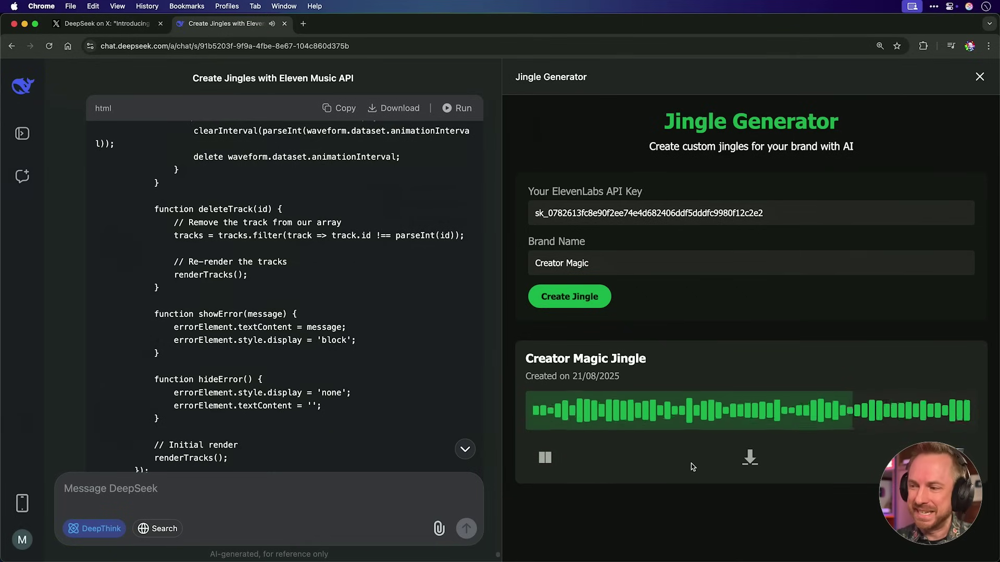
pyautogui.click(751, 460)
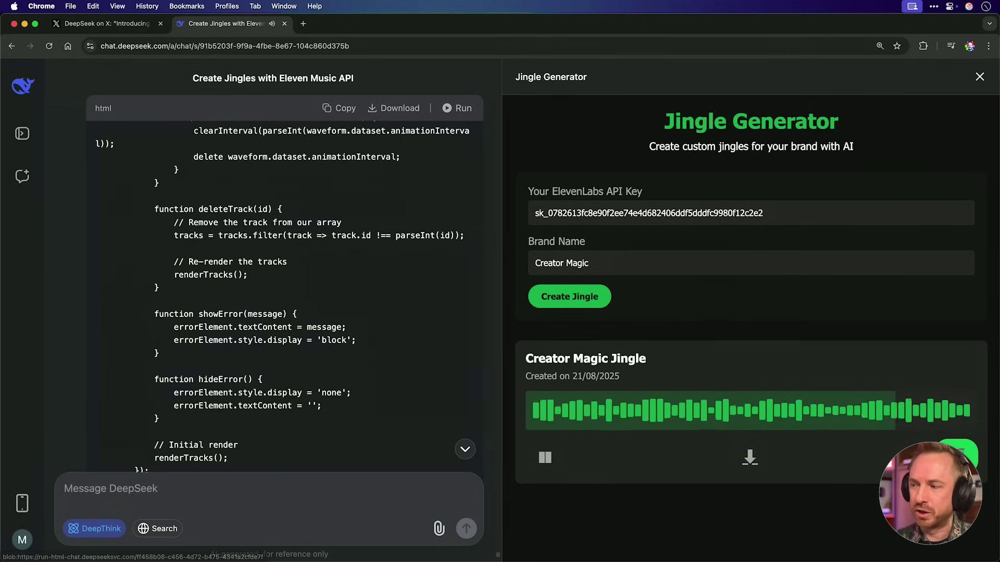
pyautogui.click(749, 460)
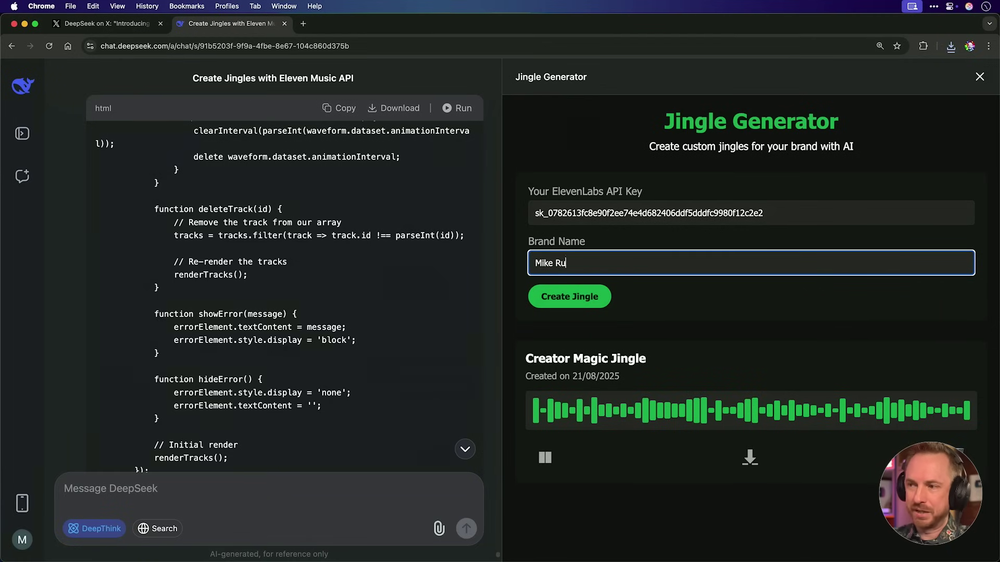
# Create and play a jingle for the entered personal name, then one for Vibe Coding Lab
pyautogui.click(583, 297)
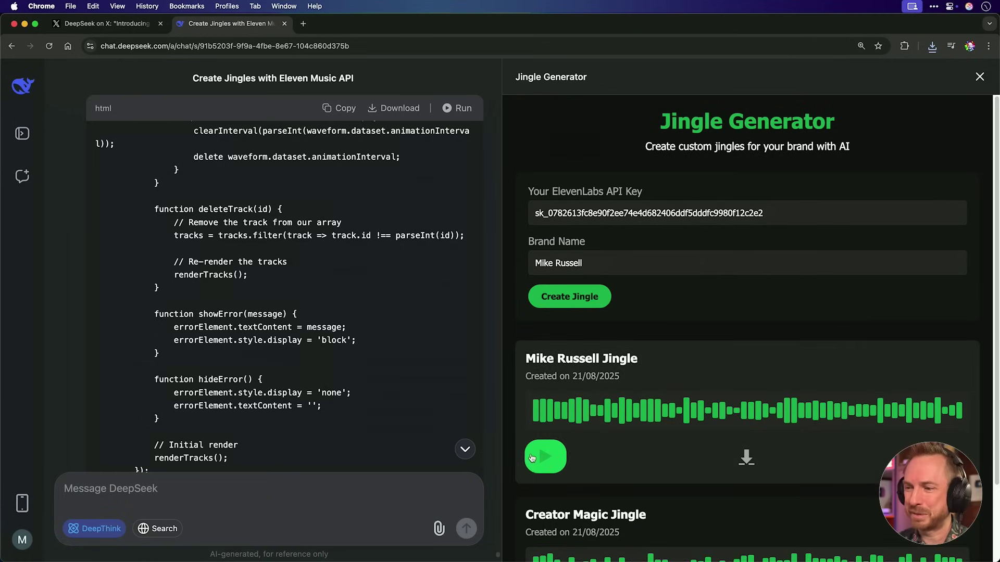
pyautogui.click(532, 457)
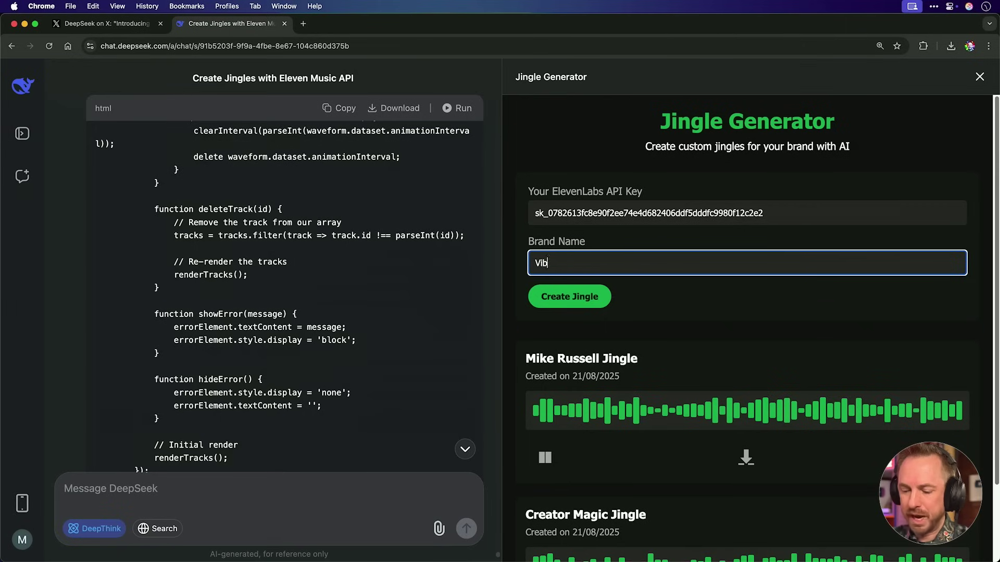
pyautogui.write('Lab')
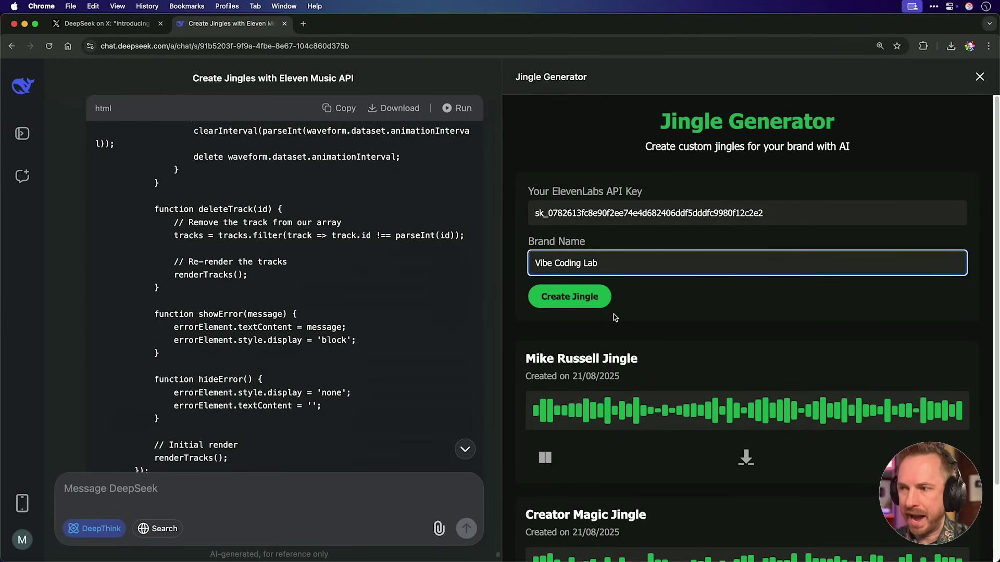
pyautogui.click(592, 307)
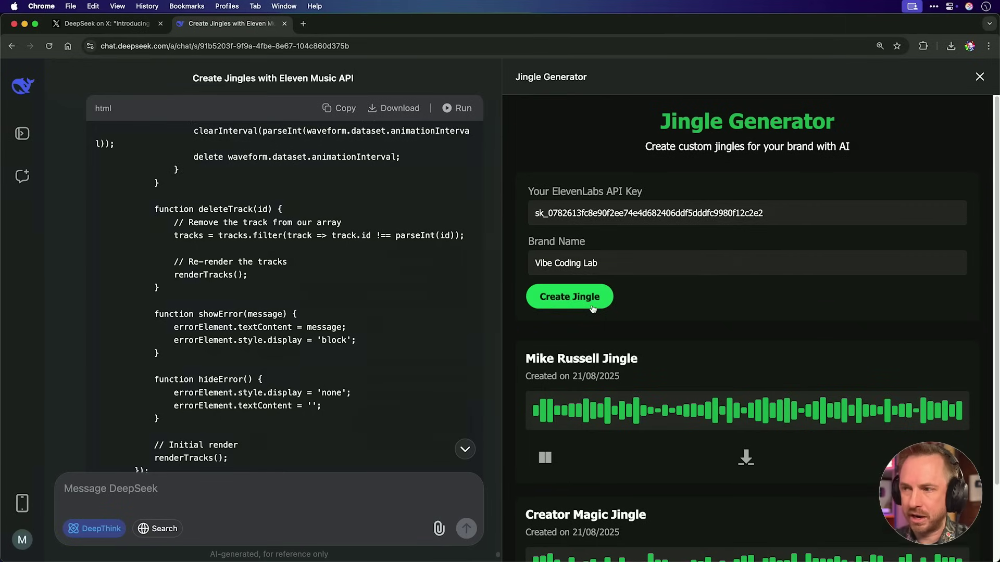
pyautogui.click(539, 458)
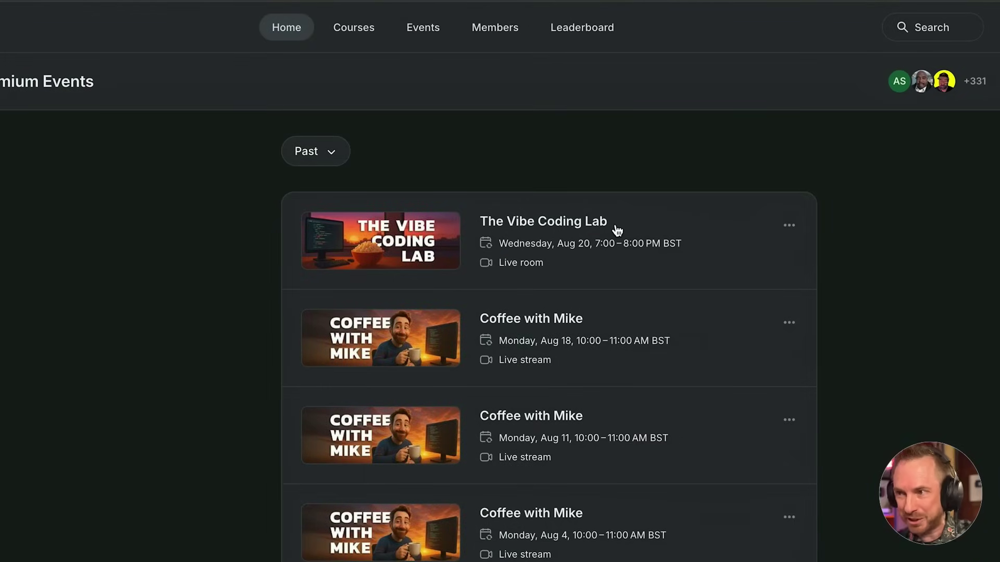
# Open The Vibe Coding Lab event details and play its session recording video
pyautogui.click(616, 230)
pyautogui.scroll(-7, 692, 352)
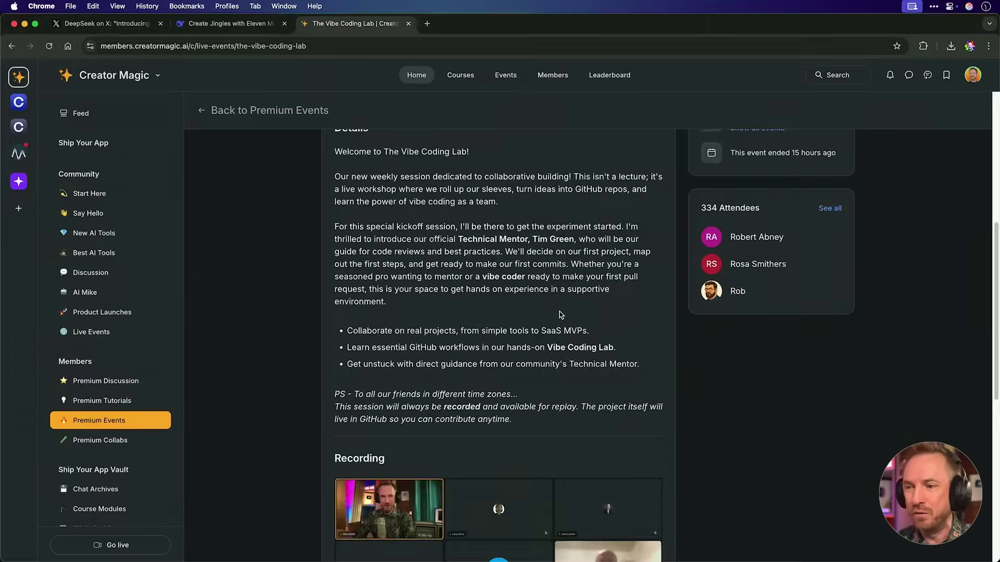
pyautogui.scroll(-4, 480, 327)
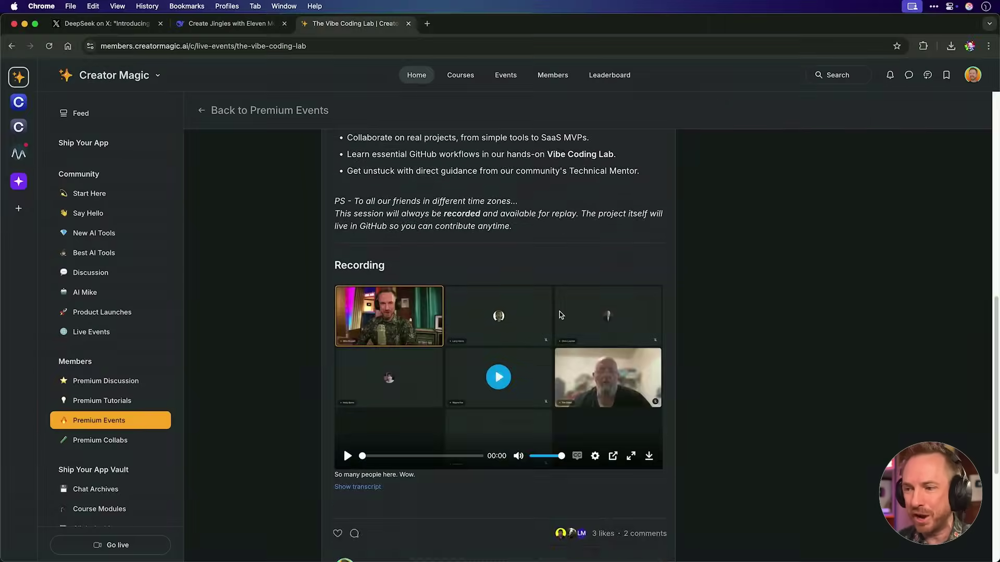
pyautogui.click(376, 407)
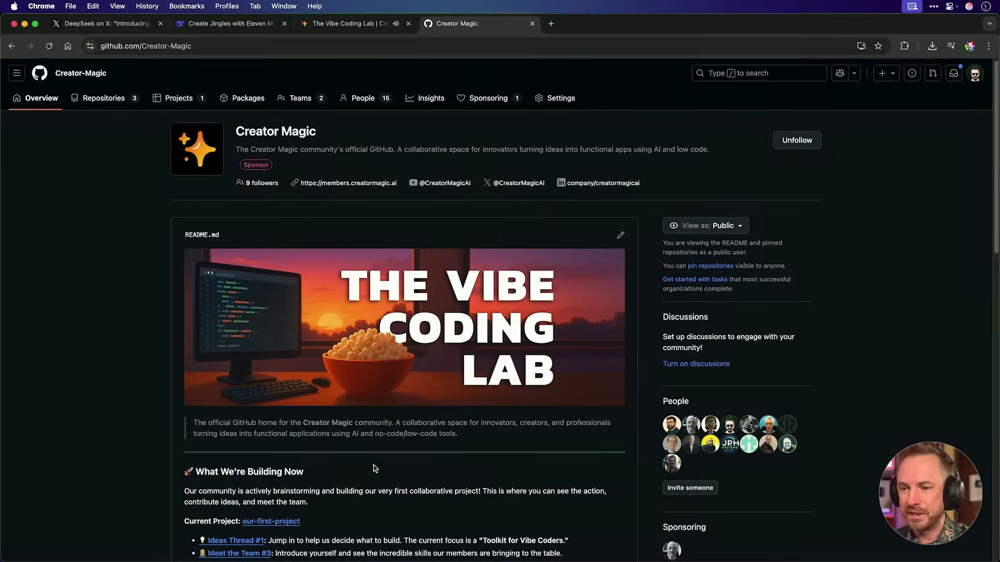
# List the two open issues of our-first-project, including the Meet the Team issue
pyautogui.scroll(-2, 104, 471)
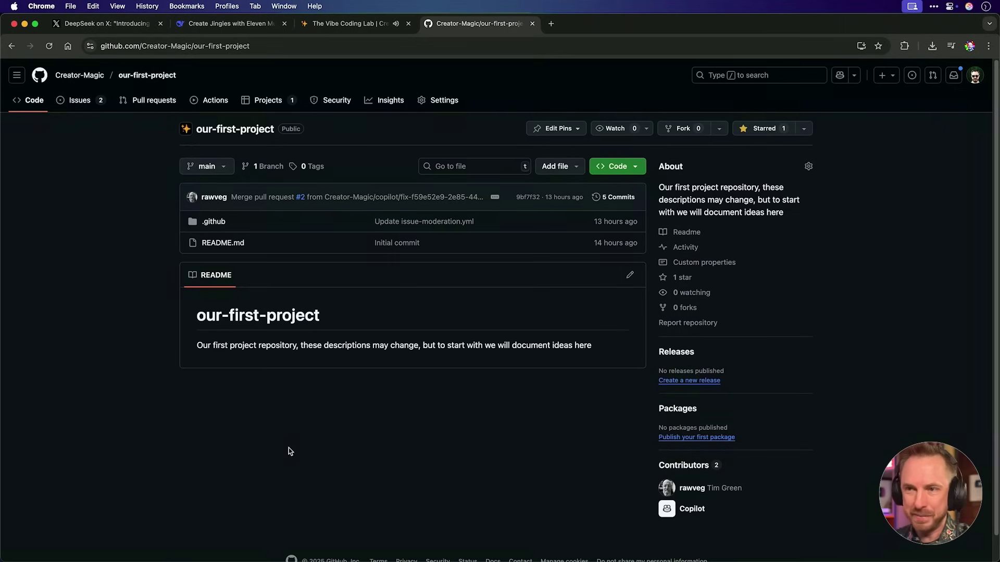
pyautogui.click(81, 100)
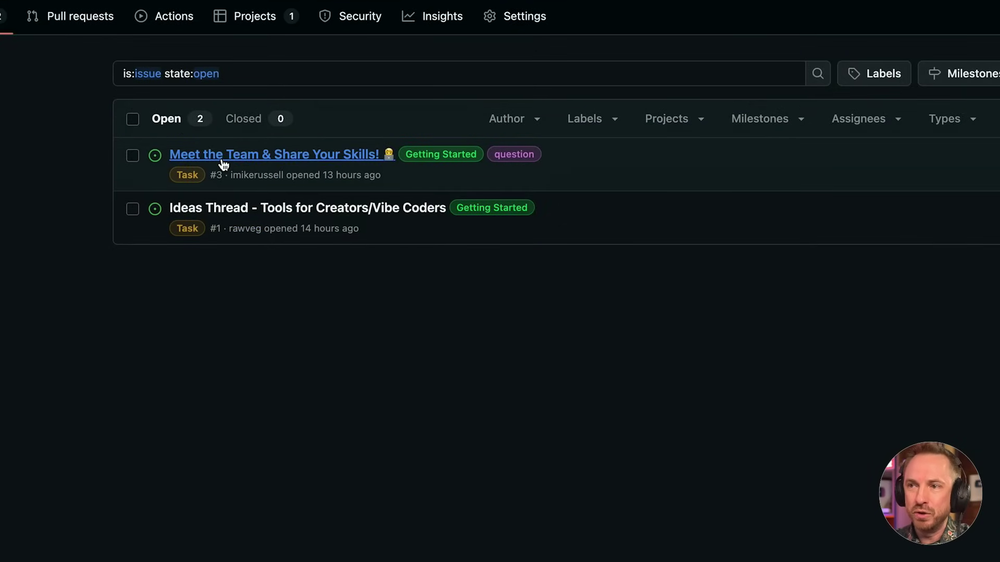
pyautogui.moveTo(223, 163)
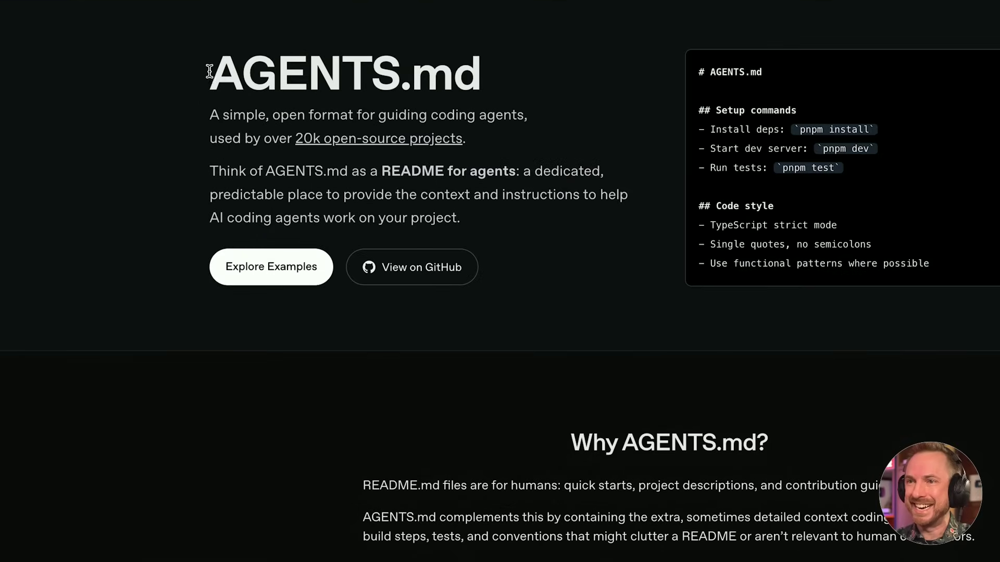
# Highlight the AGENTS.md heading and the phrase 'coding agents' in the site's introduction
pyautogui.moveTo(210, 71); pyautogui.dragTo(338, 67)
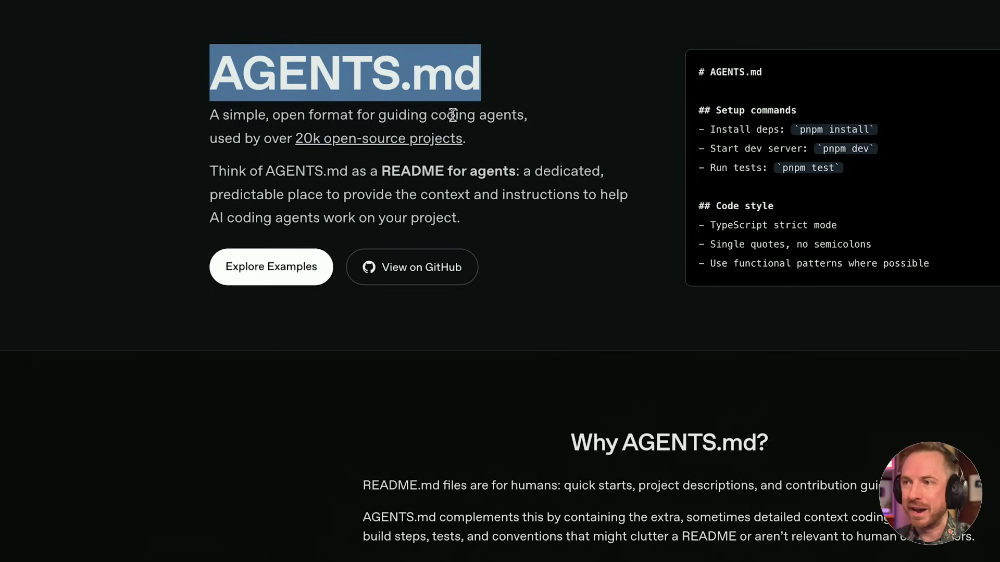
pyautogui.moveTo(431, 115); pyautogui.dragTo(522, 113)
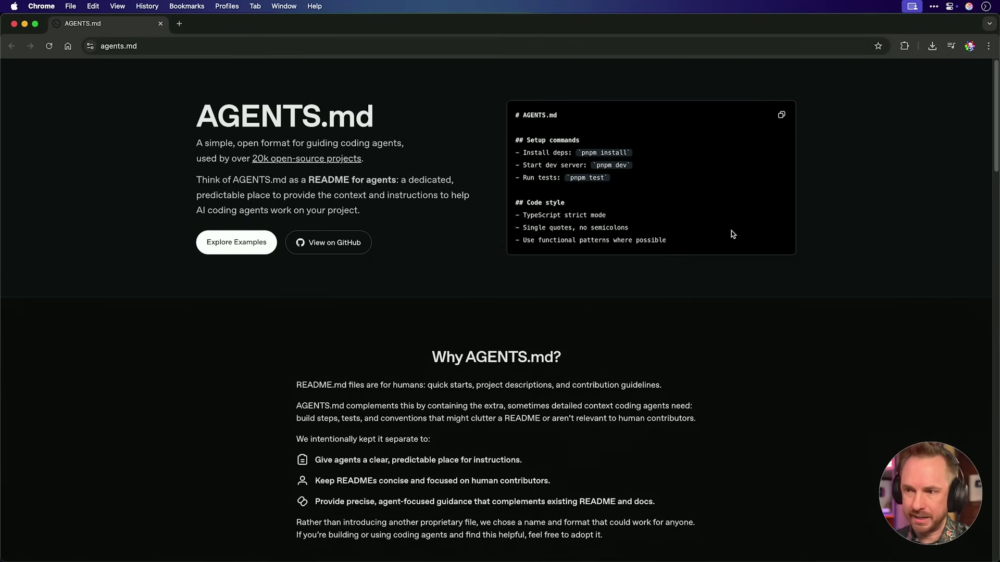
pyautogui.scroll(-5, 731, 230)
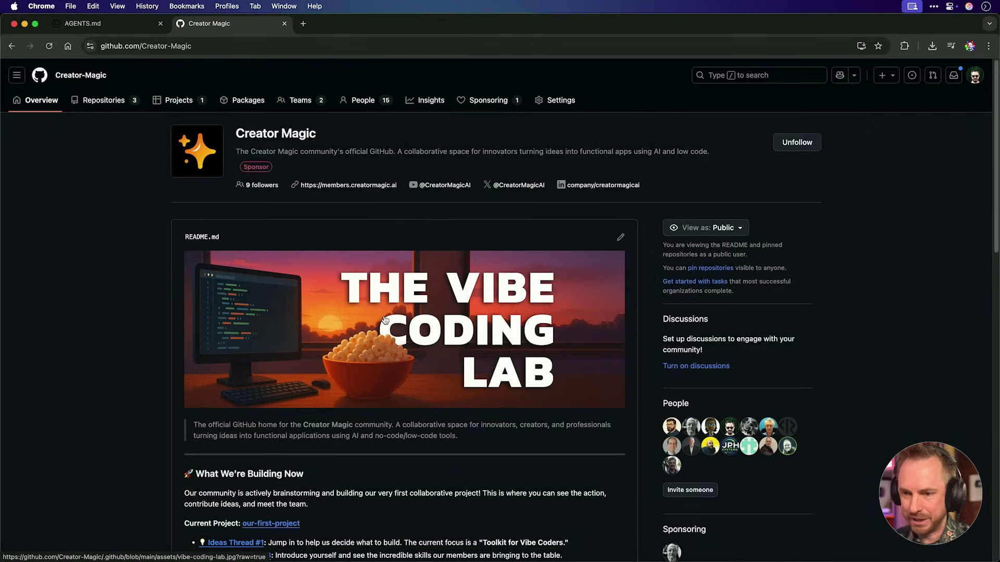
# Scroll down through the Creator Magic organization README on GitHub
pyautogui.scroll(-5, 385, 320)
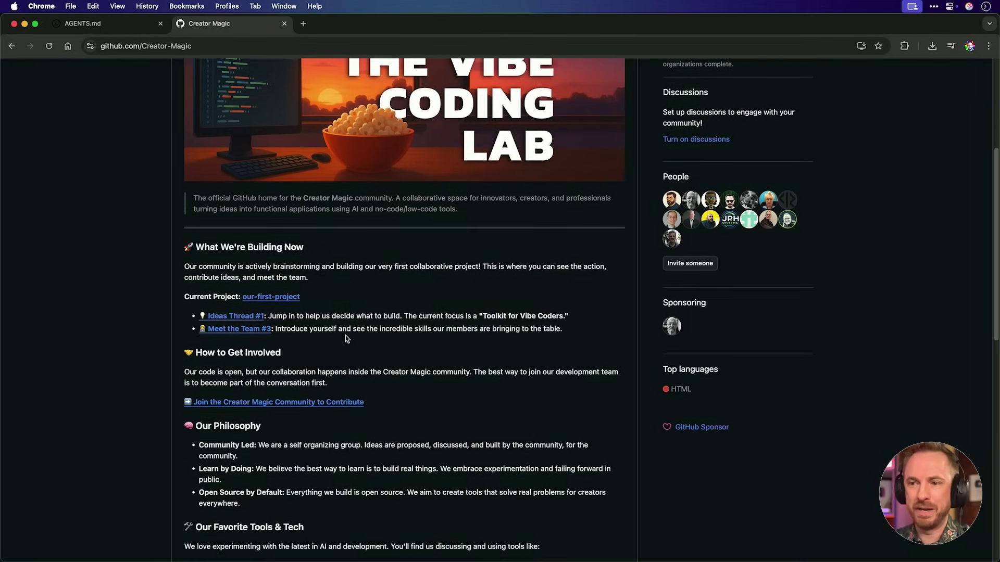
pyautogui.scroll(-2, 345, 338)
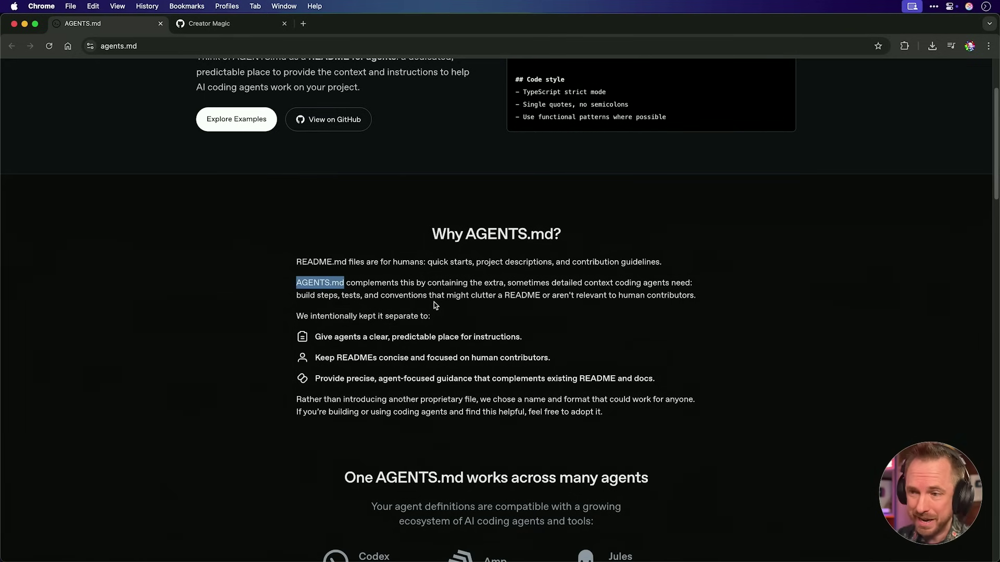
# Scroll the agents.md page past the agents grid, Examples and How to use to the FAQ
pyautogui.scroll(-6, 435, 304)
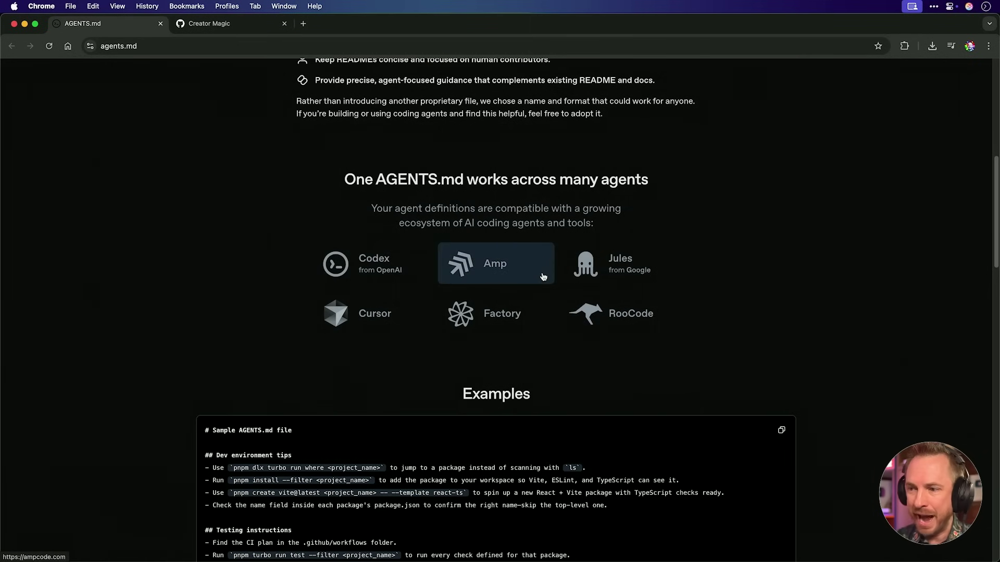
pyautogui.scroll(-15, 543, 276)
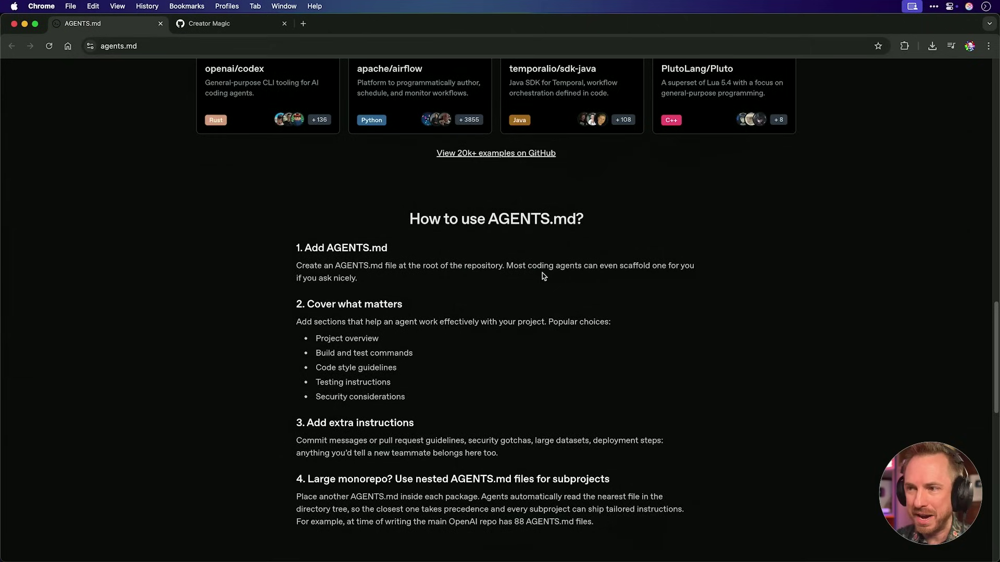
pyautogui.scroll(-12, 542, 275)
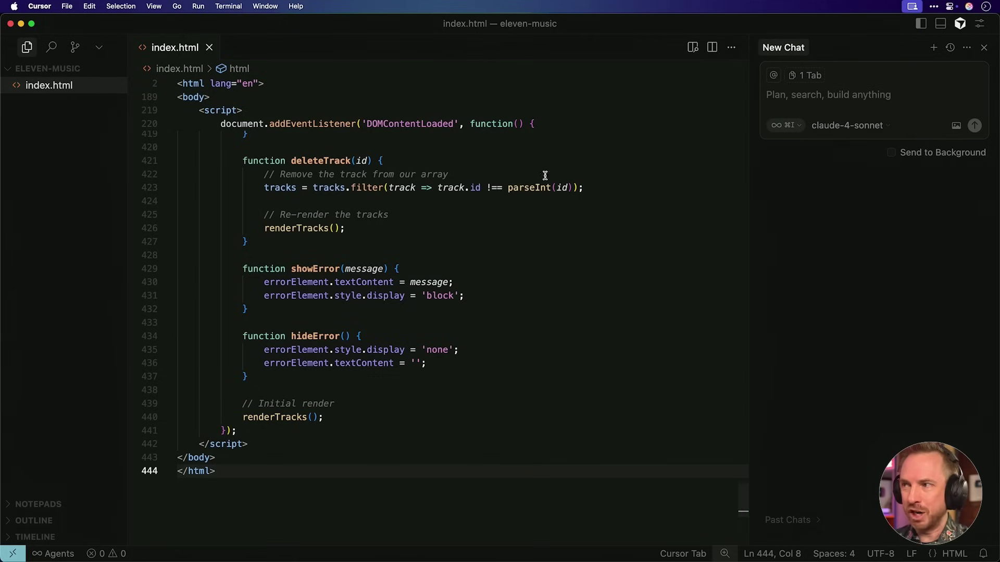
# Send the agent a request to create AGENTS.md for eleven-music, pasting in the agents.md page text
pyautogui.click(801, 118)
pyautogui.write('Create an AGENTS.md file for this project:')
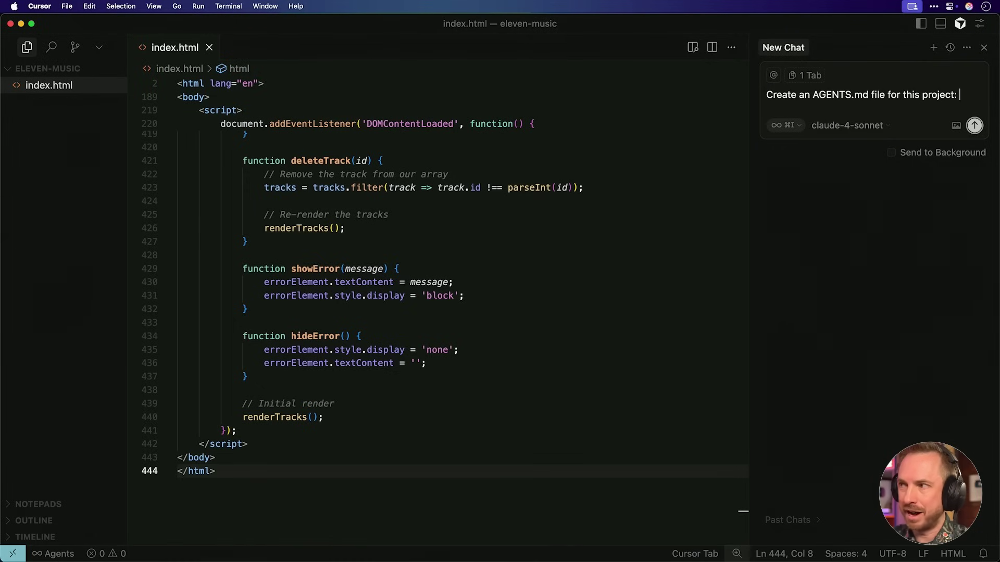
pyautogui.write('AGENTS.md A simple, open format for guiding coding agents, used by over 20k open-source projects.  Think of AGENTS.md as a README for agents: a dedicated, predictable place to provide the context and instructions to help AI coding agents work on your project.  Explore Examples View on GitHub')
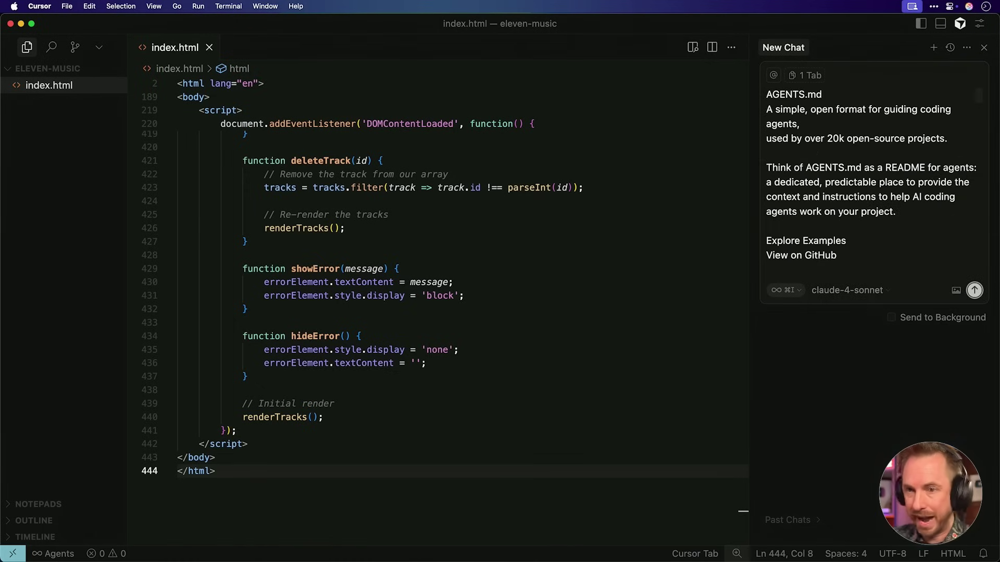
pyautogui.press('Return')
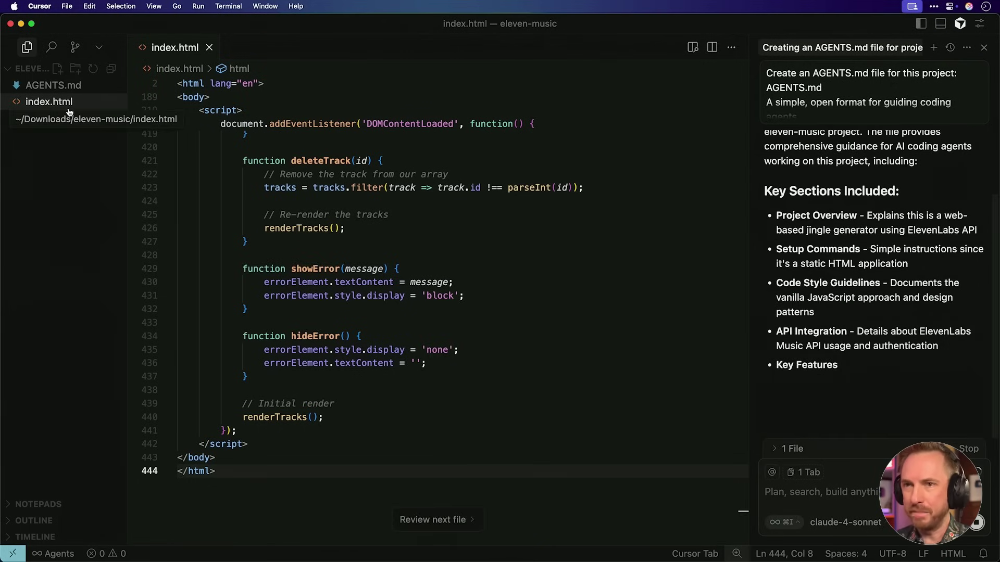
# Accept the generated AGENTS.md with Keep all and read it down to Known Limitations
pyautogui.click(61, 87)
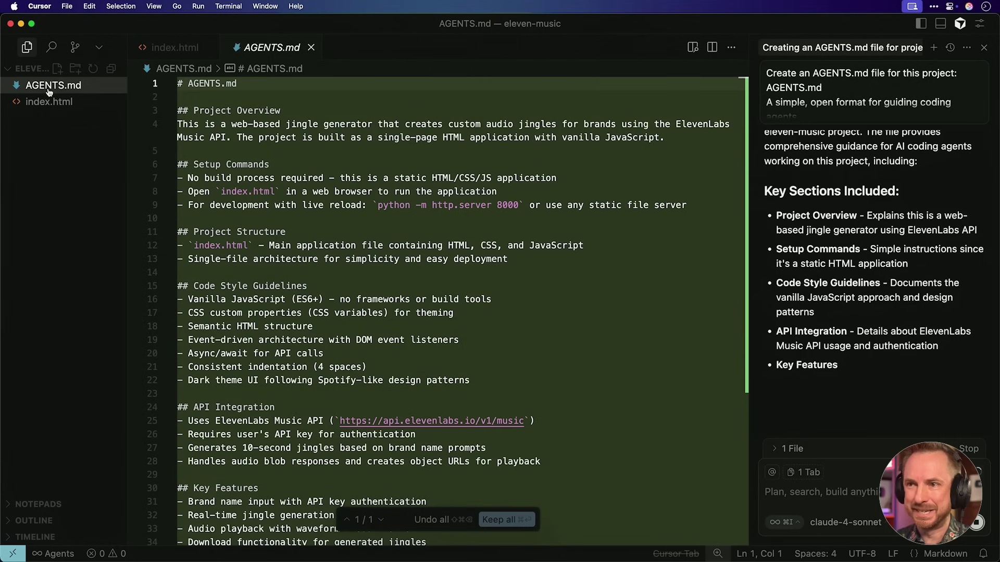
pyautogui.click(500, 517)
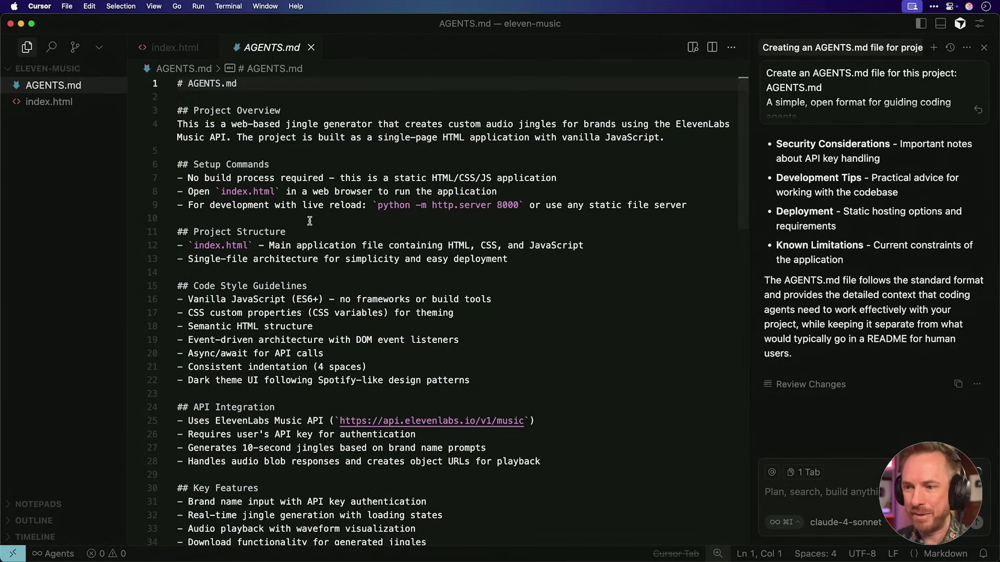
pyautogui.scroll(-15, 310, 221)
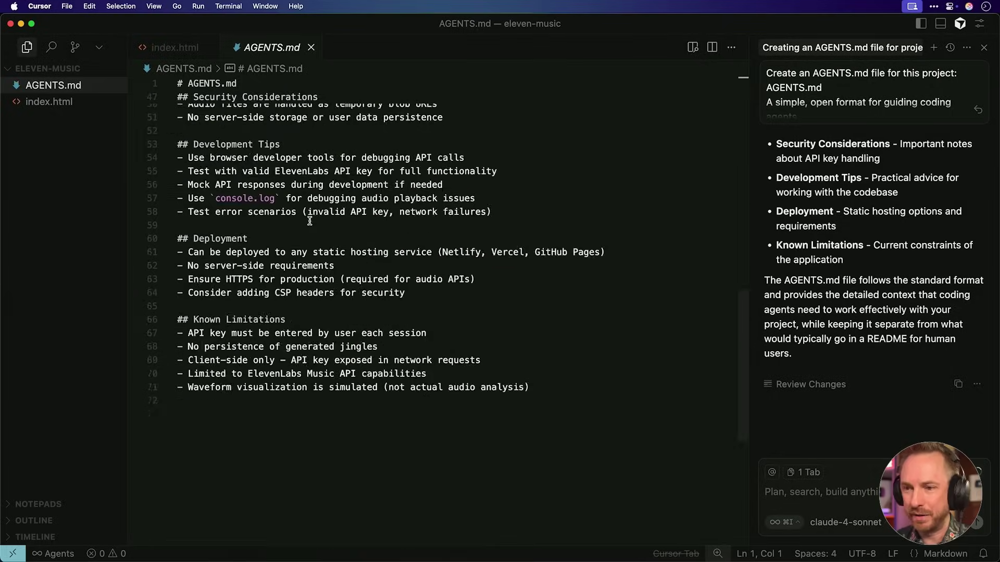
pyautogui.scroll(-3, 309, 220)
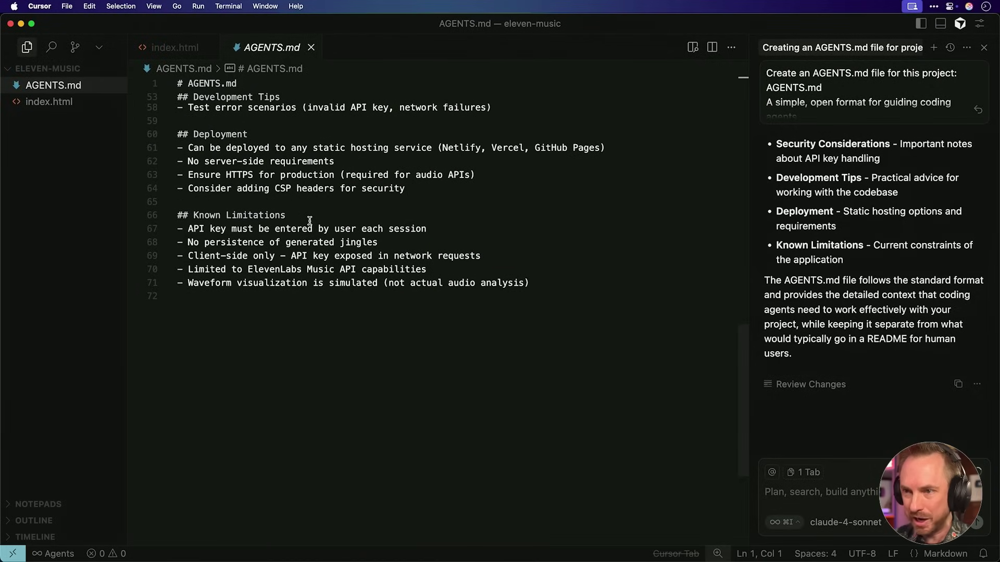